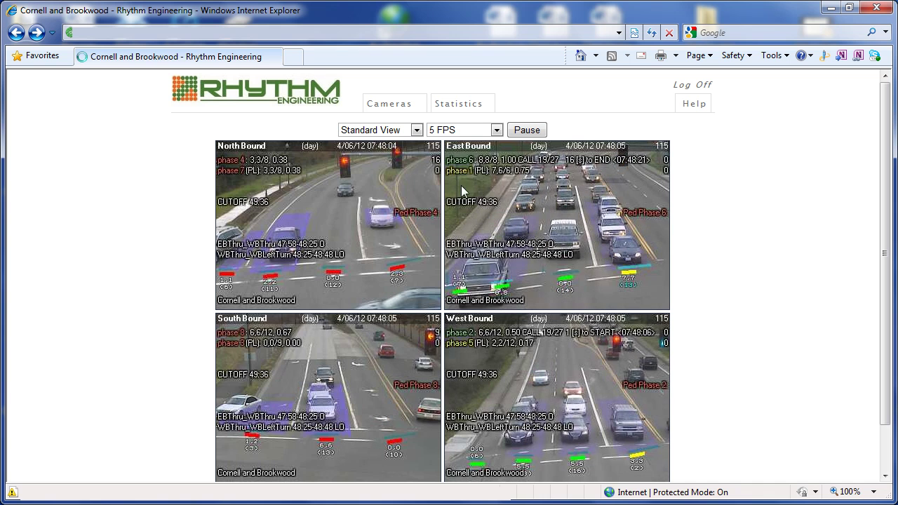
# Open Traffic Data Statistics and set the date range from 04/02/2012 to 04/06/2012
pyautogui.moveTo(414, 105)
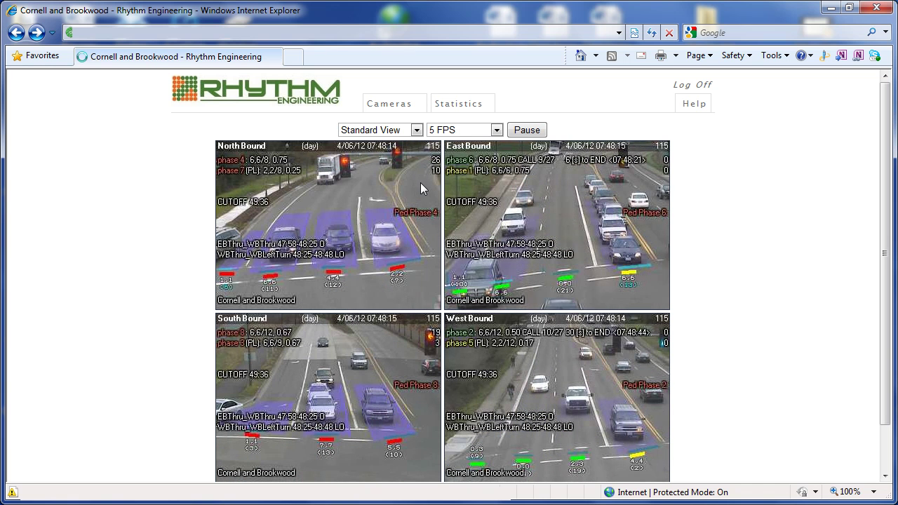
pyautogui.moveTo(458, 109)
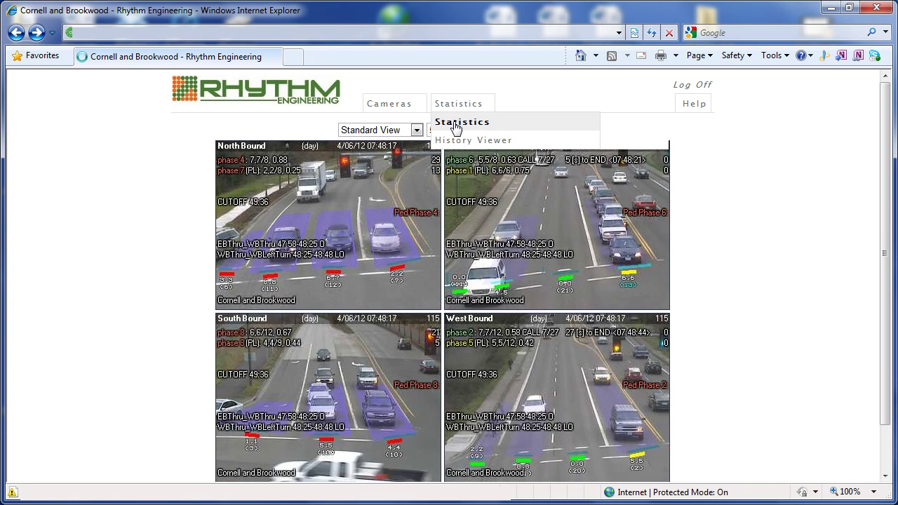
pyautogui.click(459, 123)
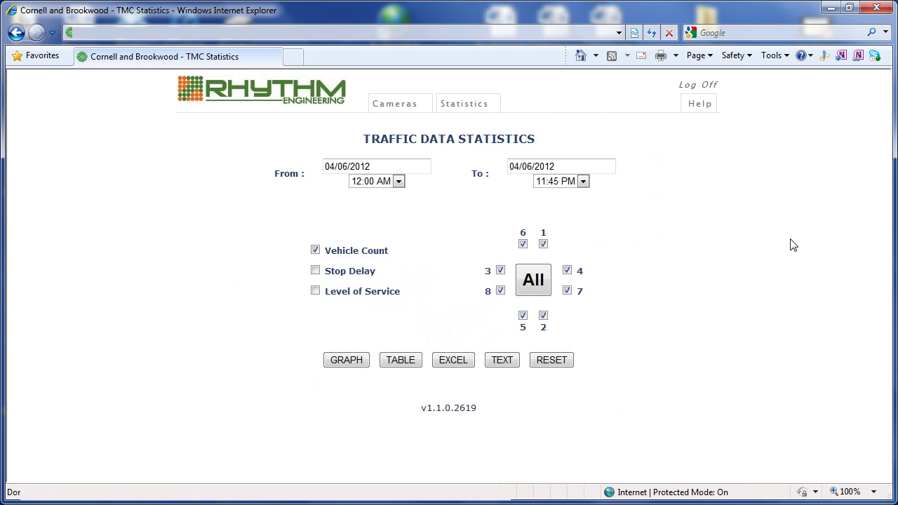
pyautogui.click(405, 165)
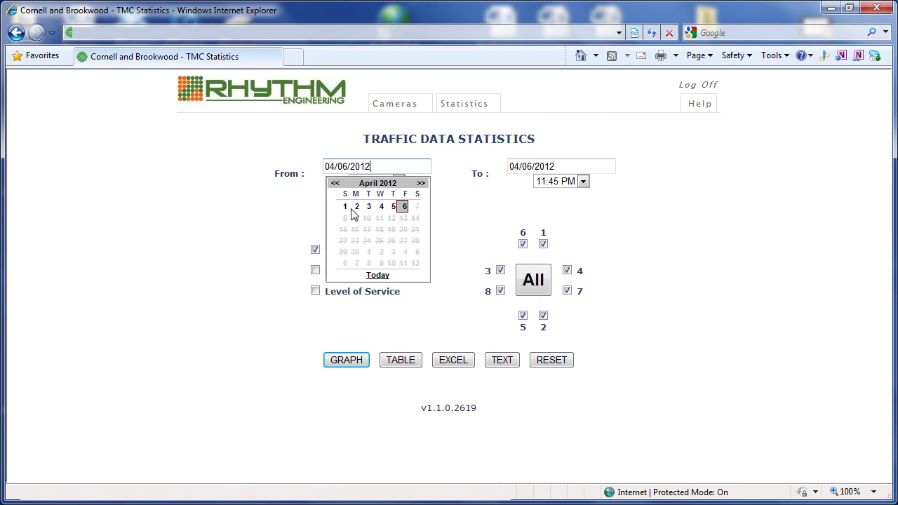
pyautogui.click(358, 214)
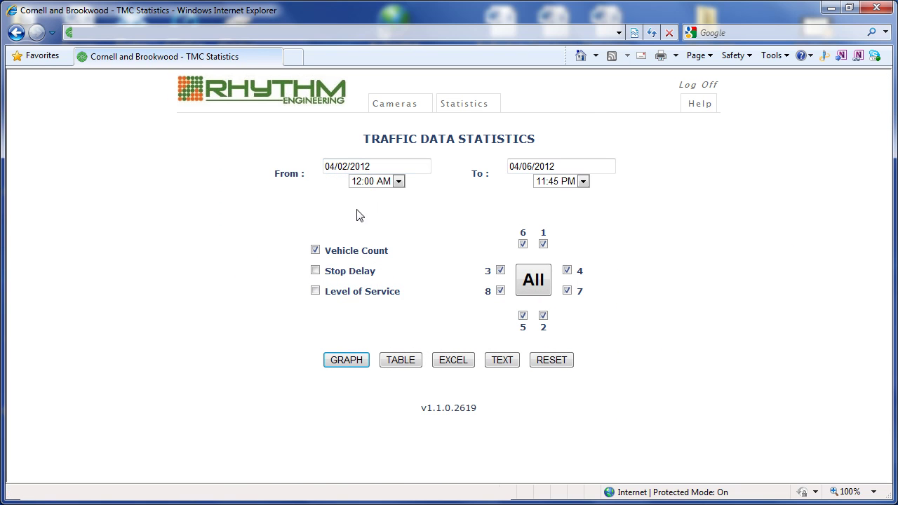
pyautogui.click(572, 167)
pyautogui.click(588, 207)
# Set the start time to 6:00 AM and the end time to 9:30 AM
pyautogui.click(398, 181)
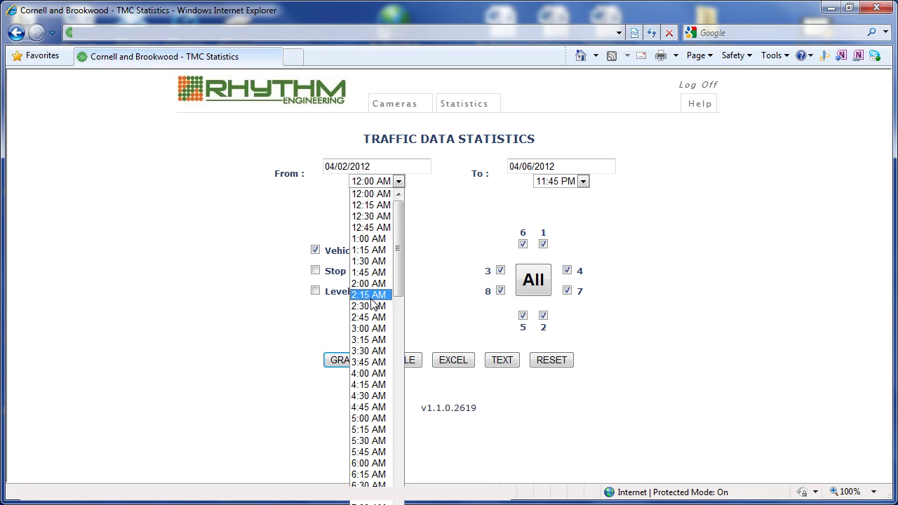
pyautogui.click(379, 463)
pyautogui.click(583, 182)
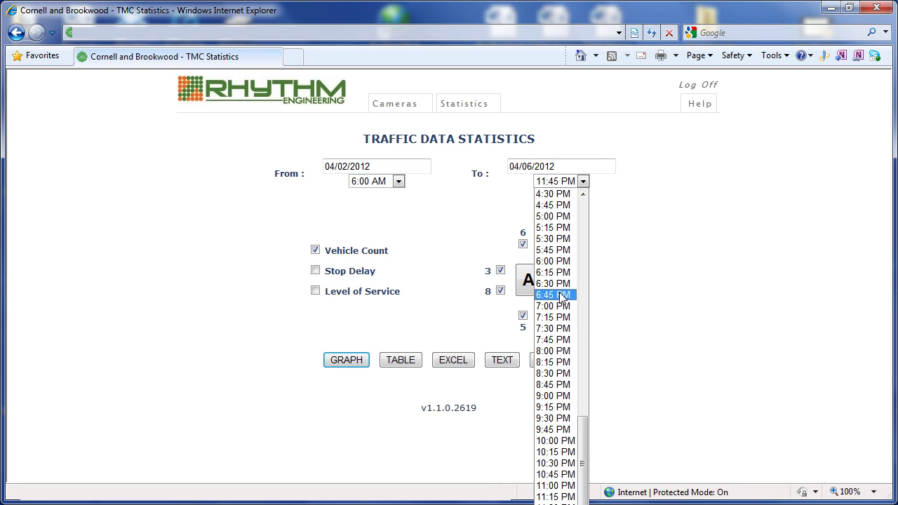
pyautogui.scroll(7, 558, 298)
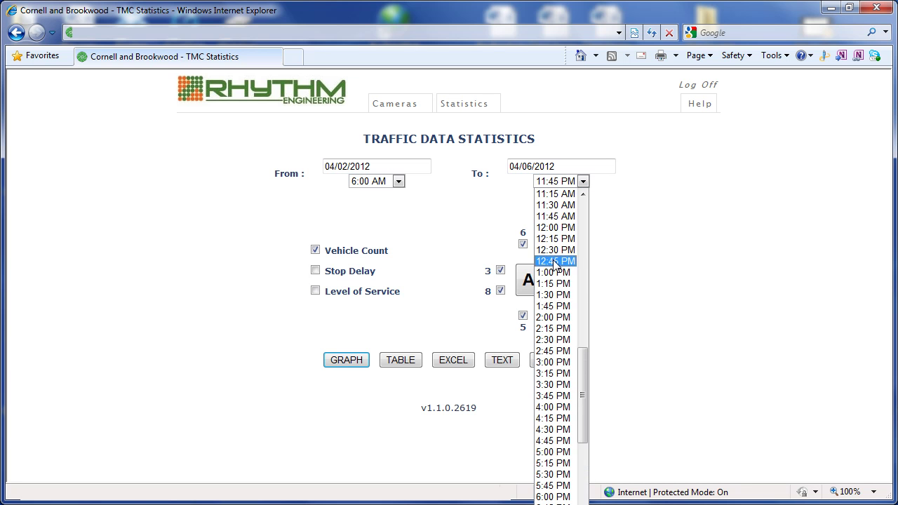
pyautogui.scroll(4, 554, 225)
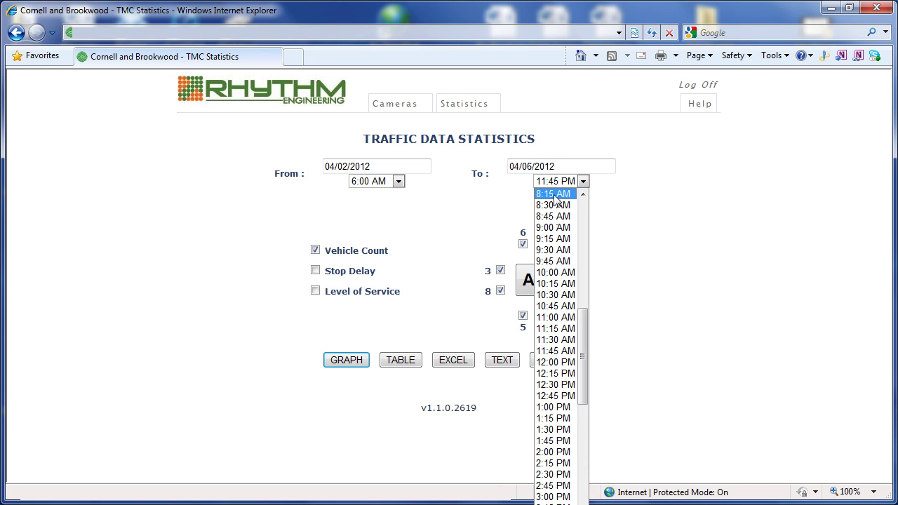
pyautogui.click(554, 250)
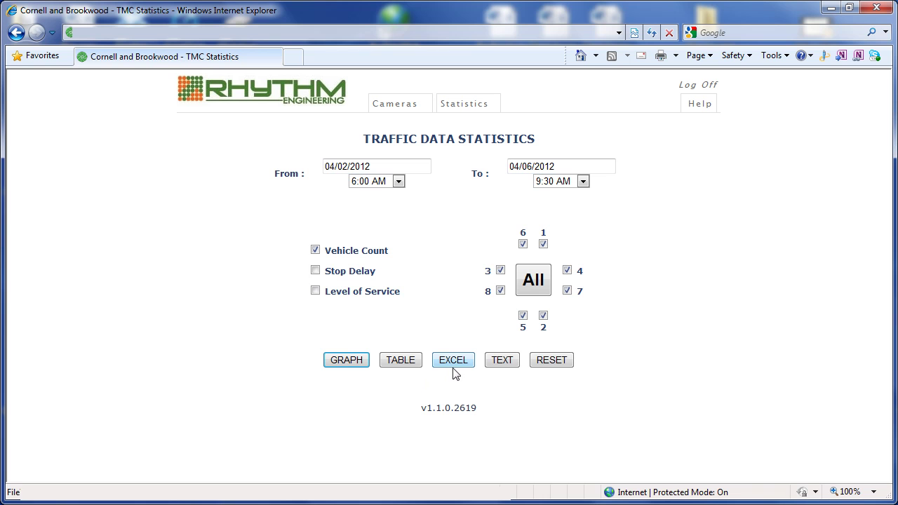
# Graph Vehicle Count for all eight phases over 04/02/2012–04/06/2012
pyautogui.click(346, 360)
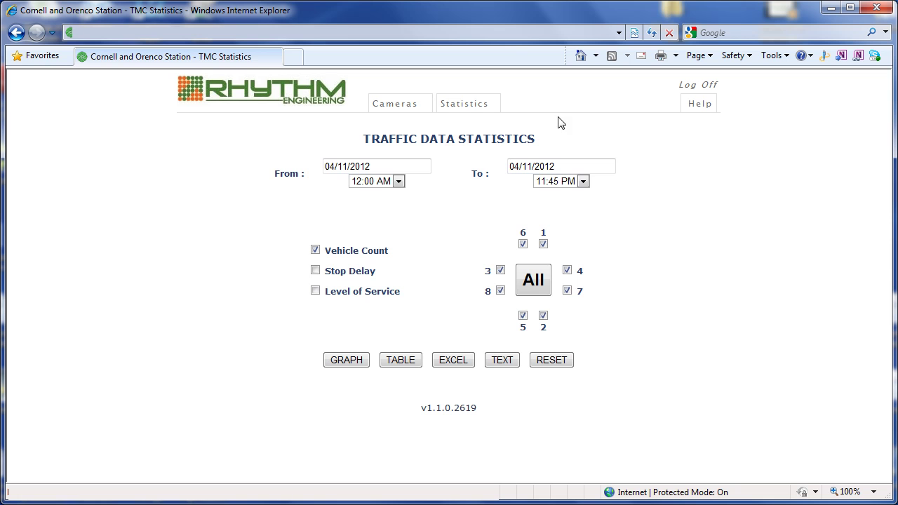
# Open the History Viewer with report date 4/10/2012 and start time 8:00 AM
pyautogui.moveTo(489, 106)
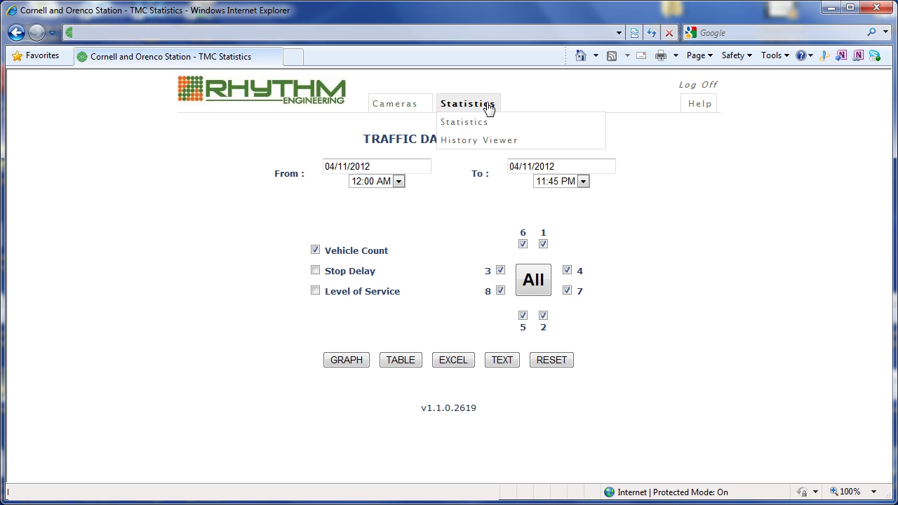
pyautogui.click(480, 142)
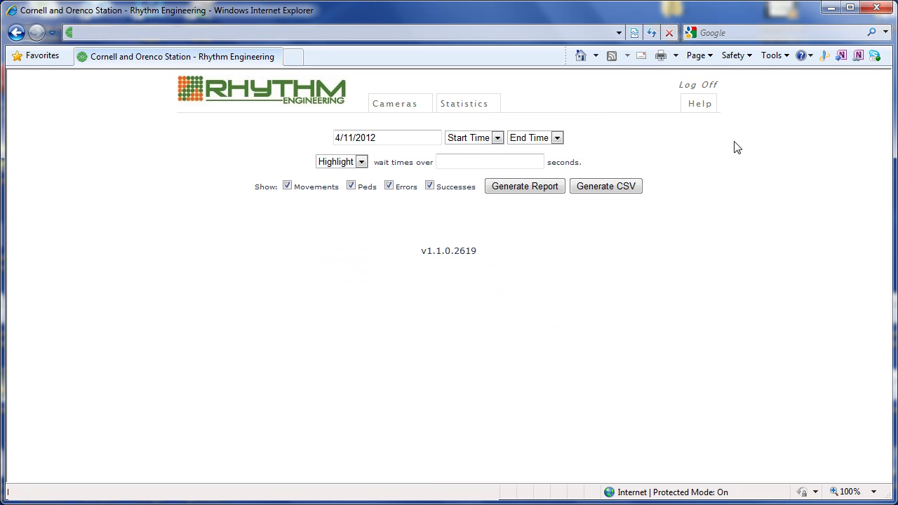
pyautogui.click(416, 137)
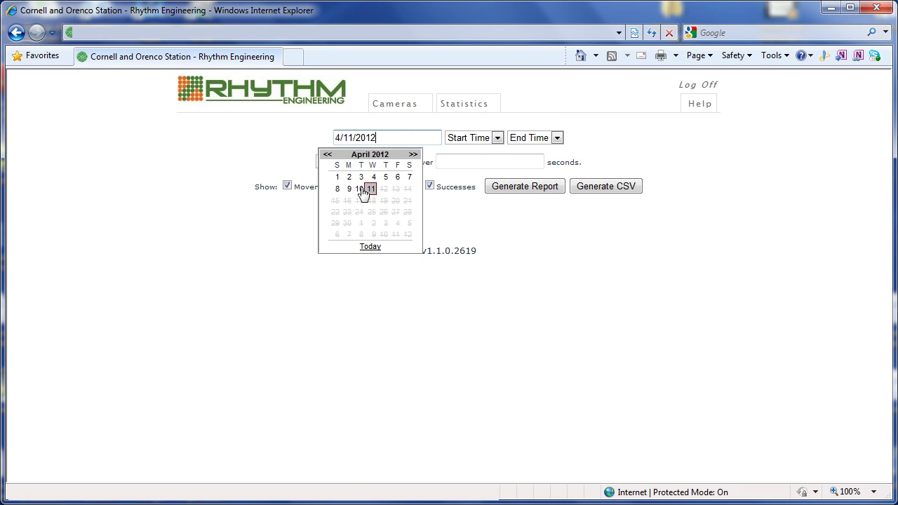
pyautogui.click(359, 190)
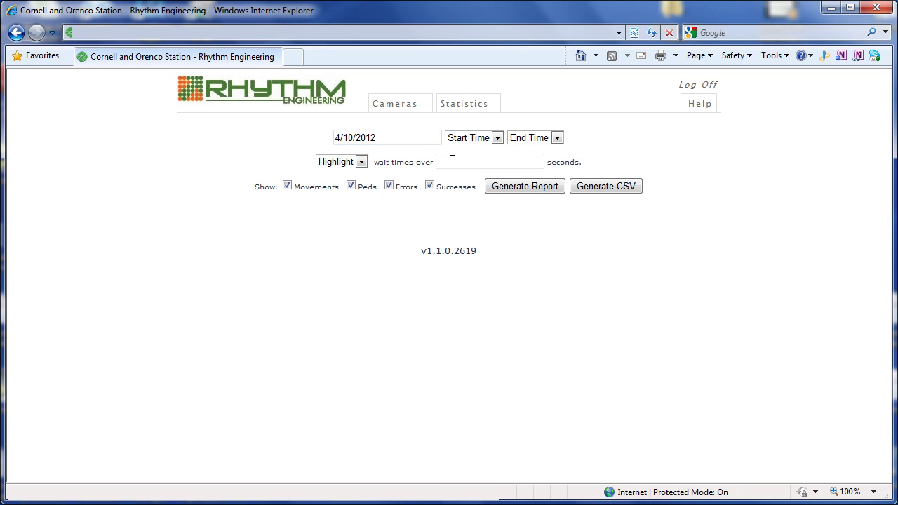
pyautogui.click(498, 138)
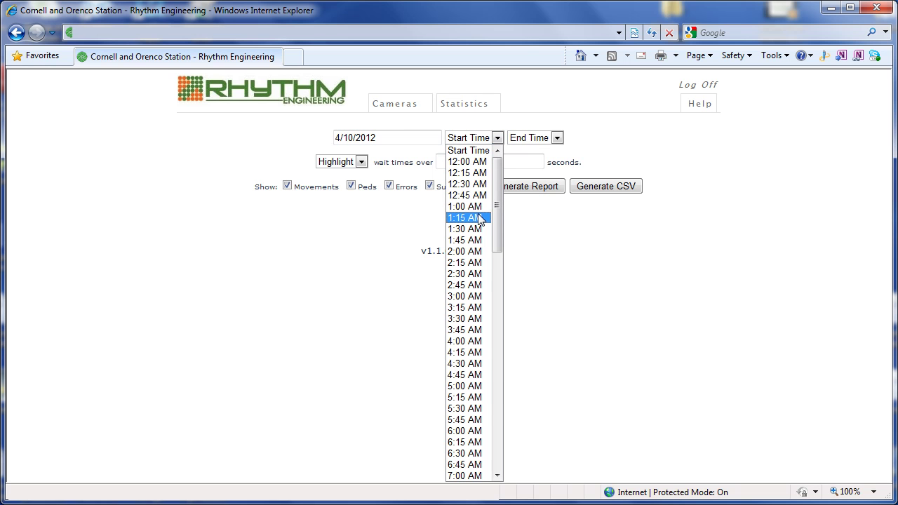
pyautogui.scroll(-1, 470, 372)
pyautogui.scroll(-2, 469, 386)
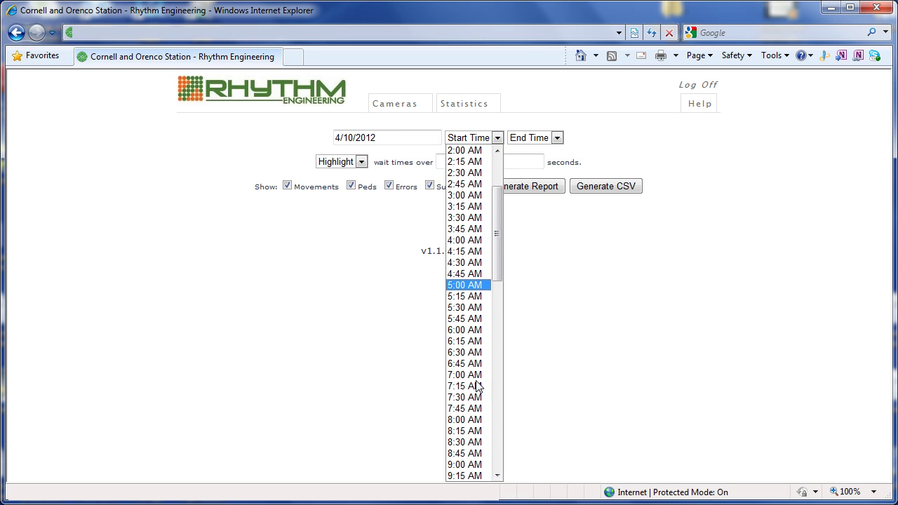
pyautogui.click(463, 419)
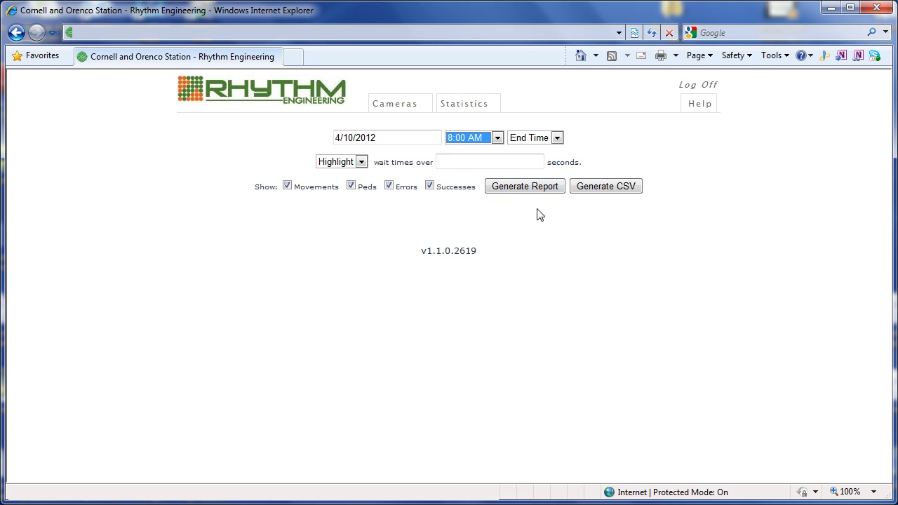
# Set the report end time to 9:00 AM and the wait-time threshold to 75
pyautogui.click(557, 137)
pyautogui.scroll(-1, 540, 383)
pyautogui.scroll(-3, 538, 386)
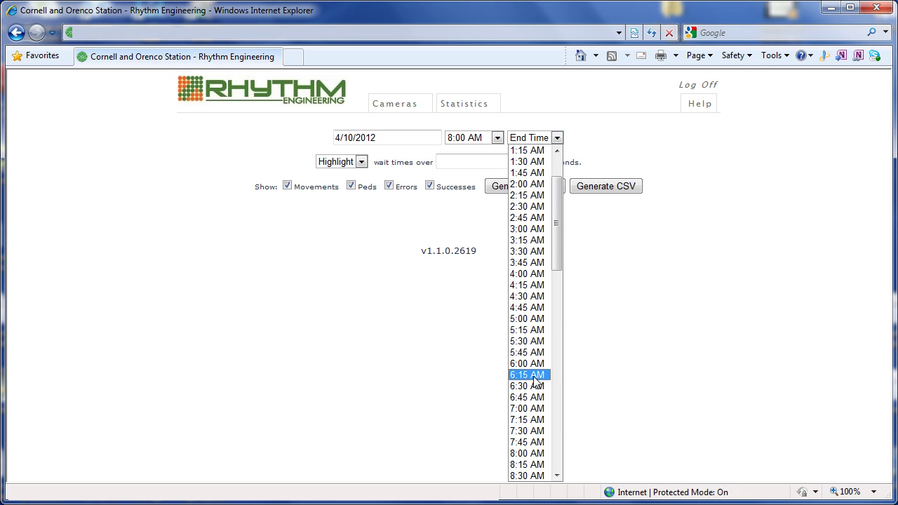
pyautogui.click(541, 431)
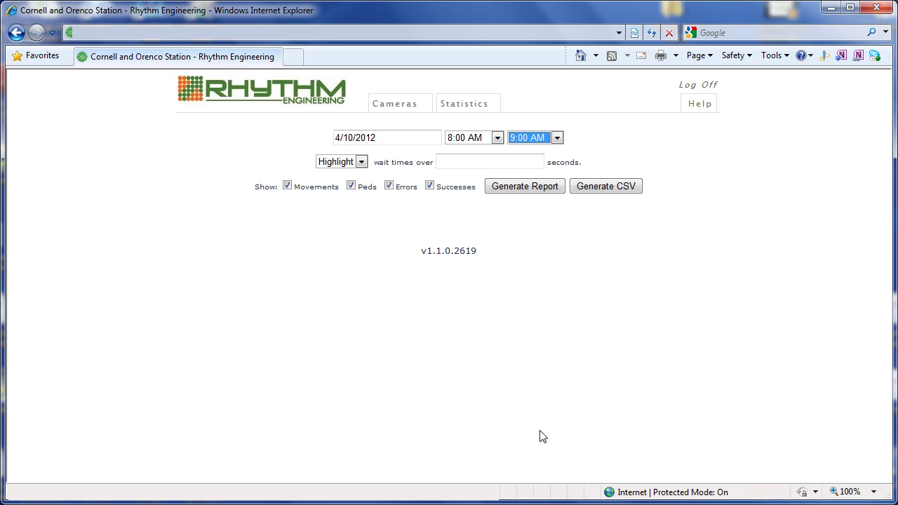
pyautogui.click(503, 161)
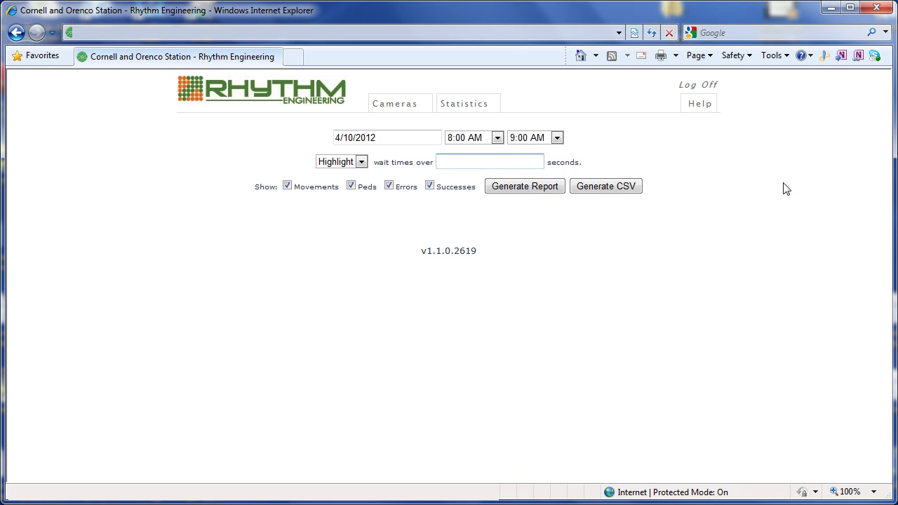
pyautogui.write('75')
# Generate the 8:00–9:00 AM history report and scroll through its results table
pyautogui.click(531, 192)
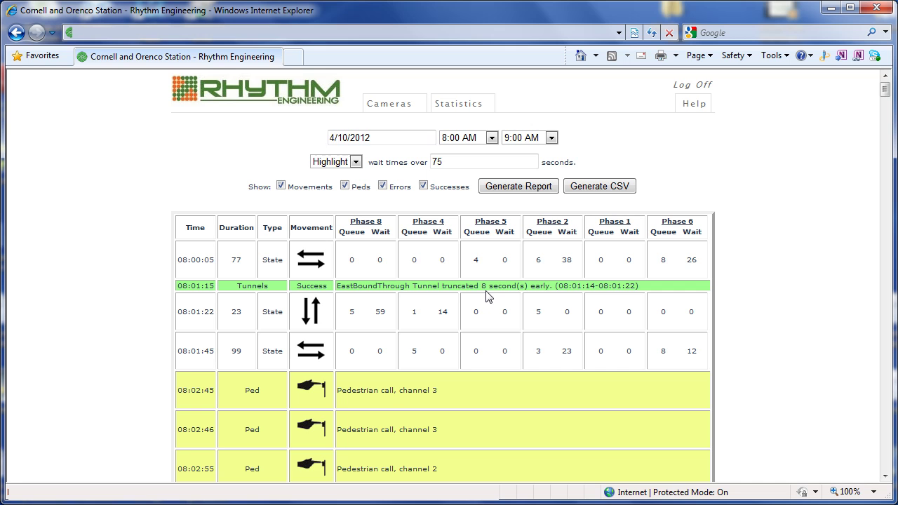
pyautogui.scroll(-3, 489, 296)
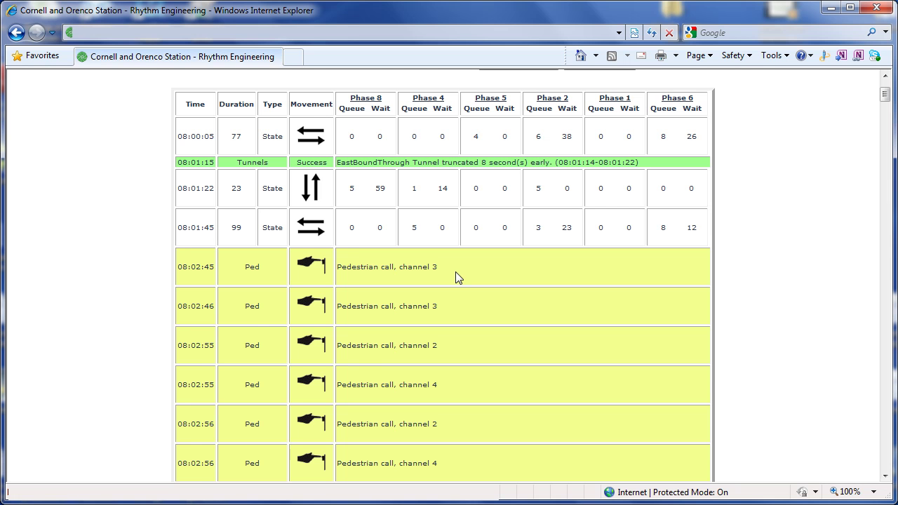
pyautogui.scroll(-5, 457, 277)
pyautogui.scroll(-2, 455, 277)
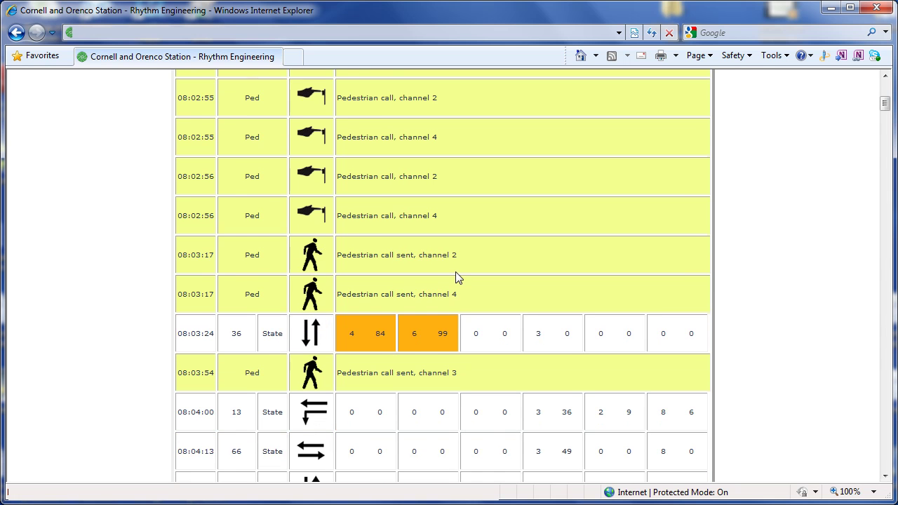
pyautogui.scroll(-2, 455, 277)
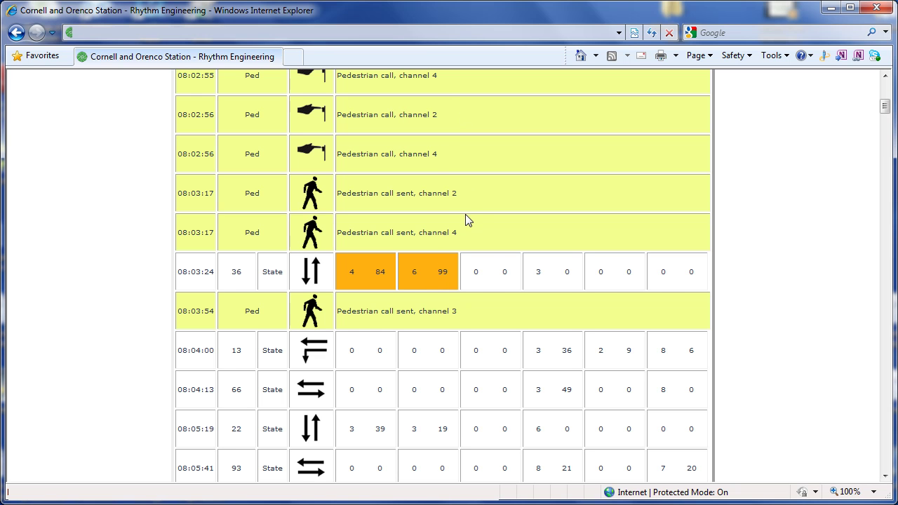
pyautogui.scroll(-3, 487, 257)
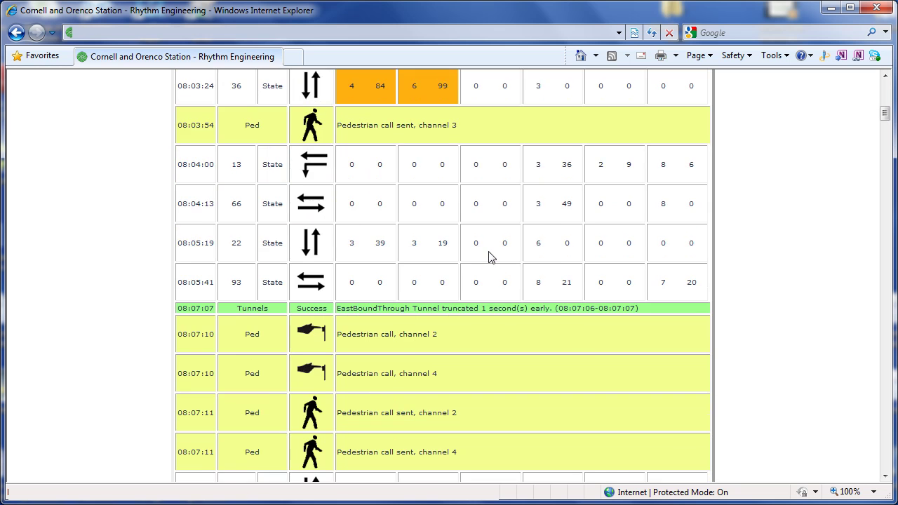
pyautogui.scroll(-6, 489, 254)
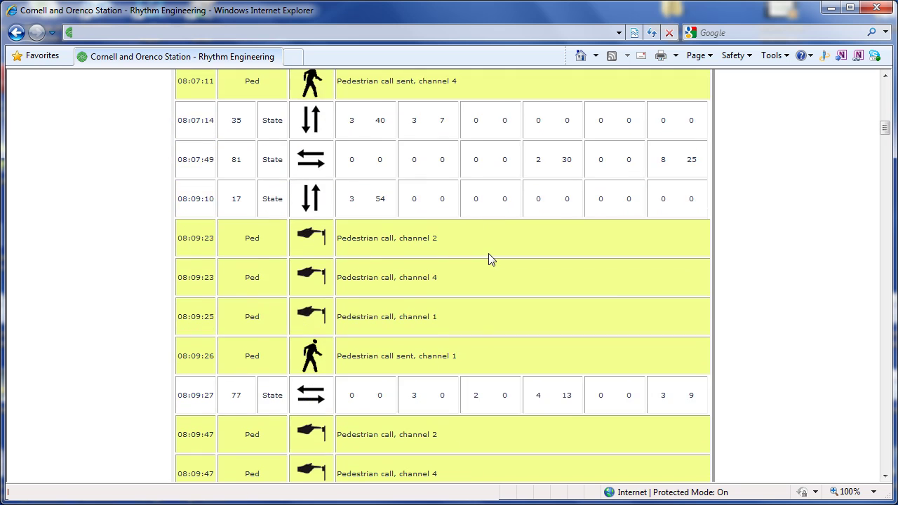
pyautogui.scroll(-1, 489, 260)
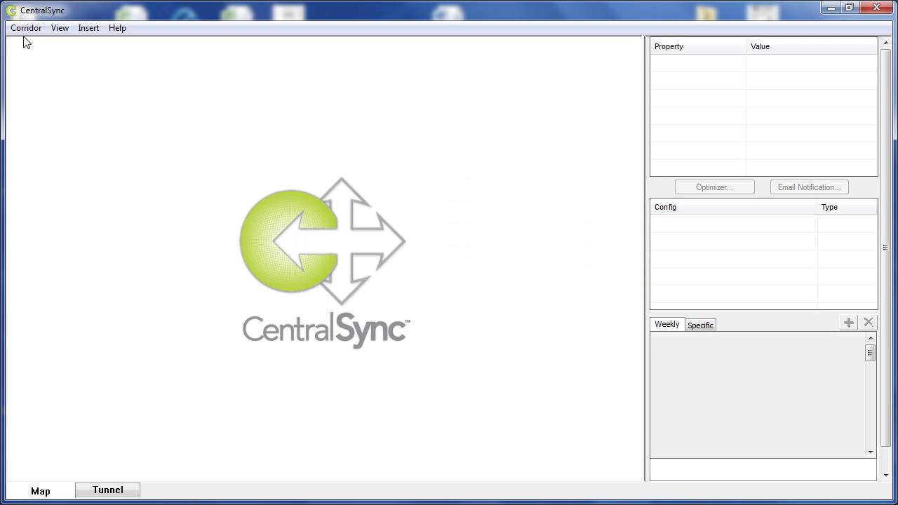
# Create a new corridor at Dekalb Pike and Gulph Rd, PA, and add that intersection
pyautogui.click(26, 28)
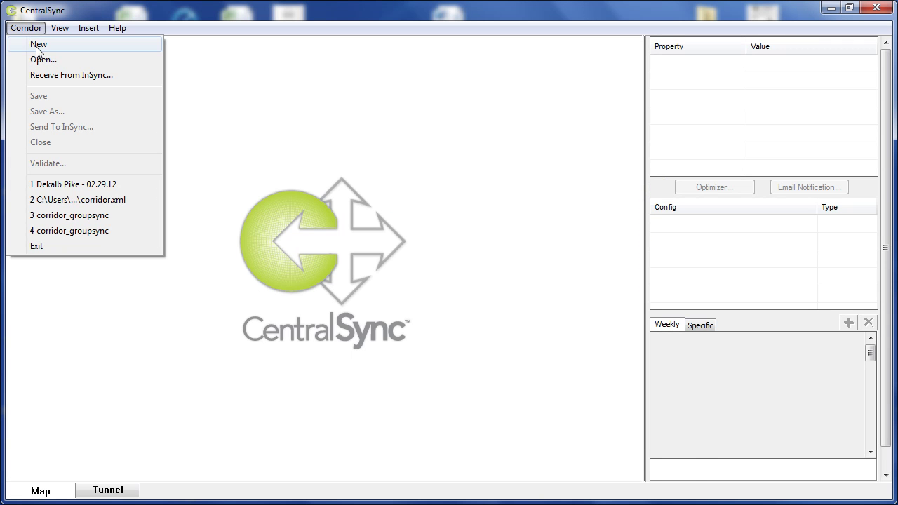
pyautogui.click(36, 48)
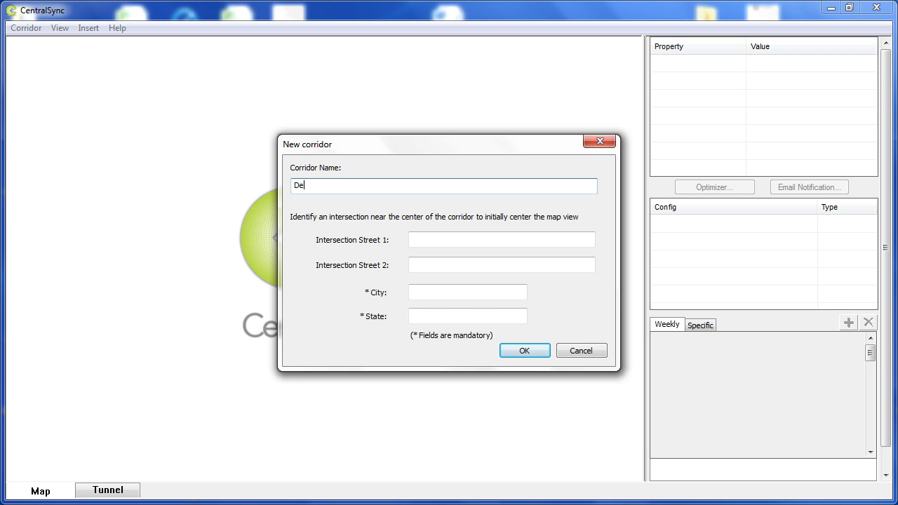
pyautogui.click(502, 240)
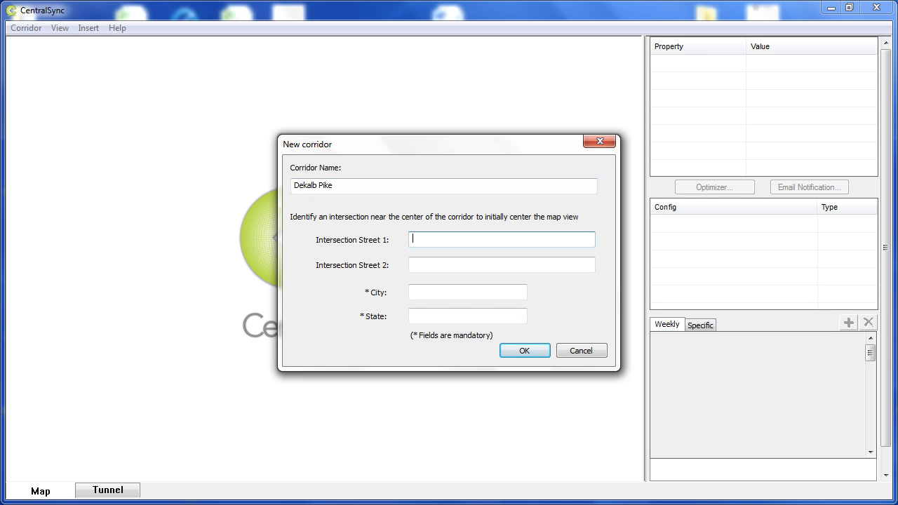
pyautogui.write('Dekalb Pike')
pyautogui.press('Tab')
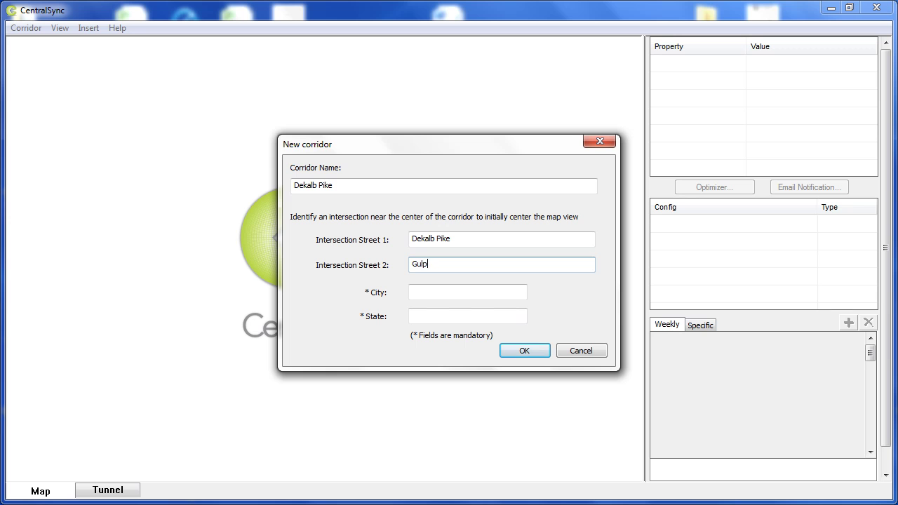
pyautogui.write('Gulph Rd')
pyautogui.press('Tab')
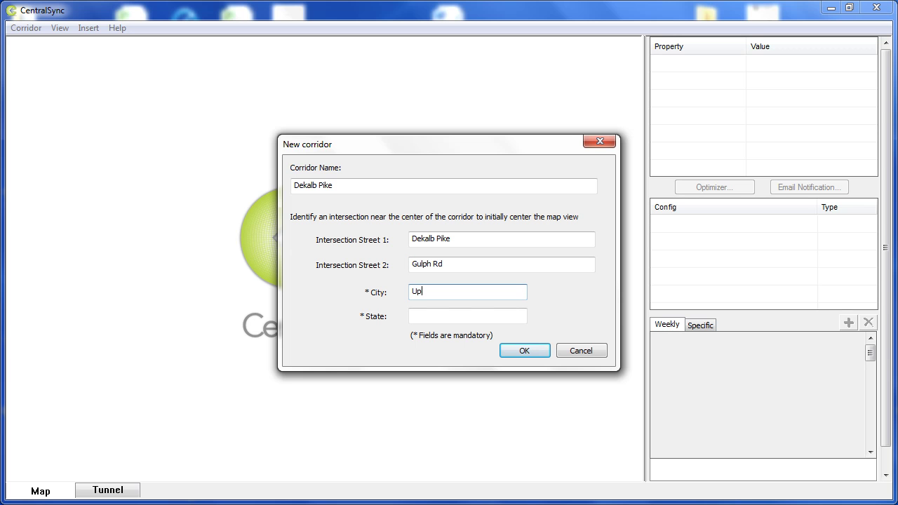
pyautogui.write('P')
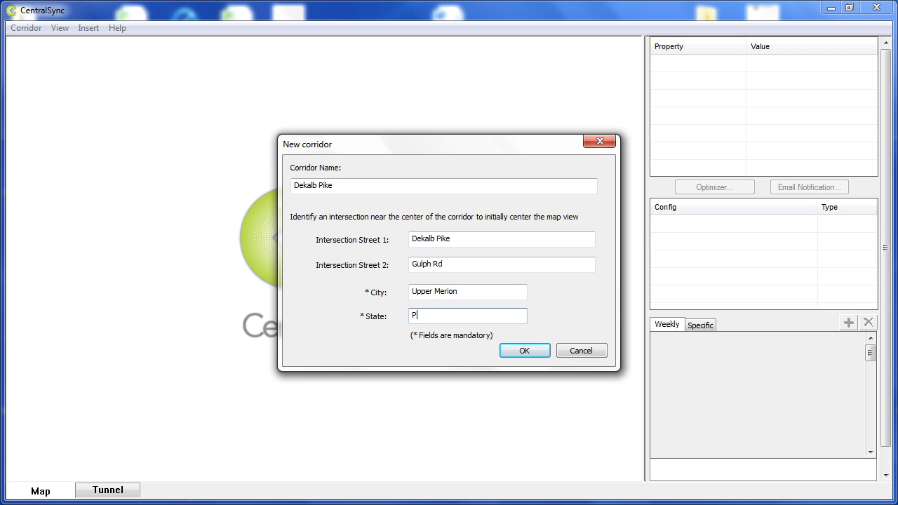
pyautogui.write('A')
pyautogui.press('Return')
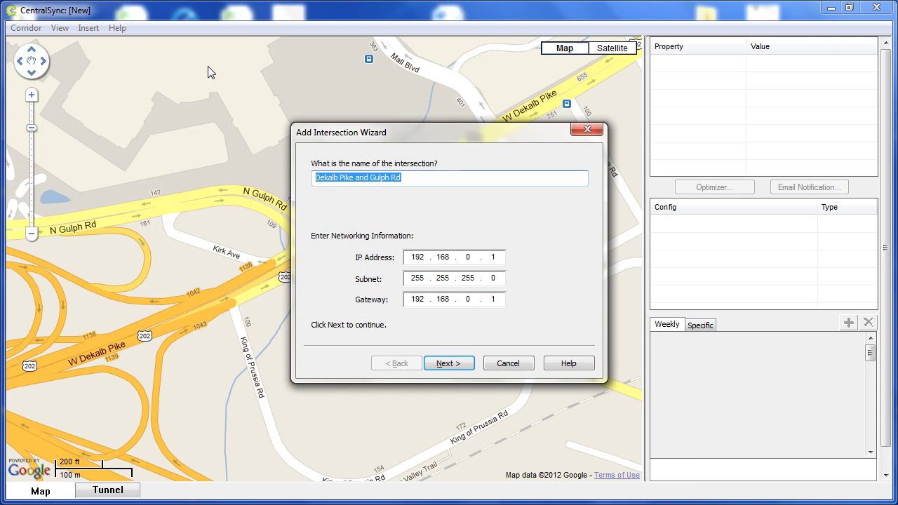
pyautogui.click(438, 365)
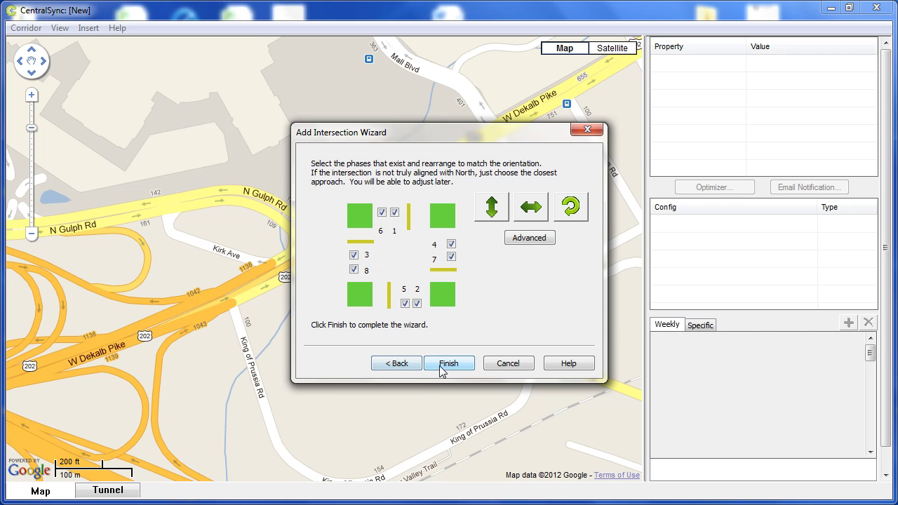
pyautogui.click(439, 366)
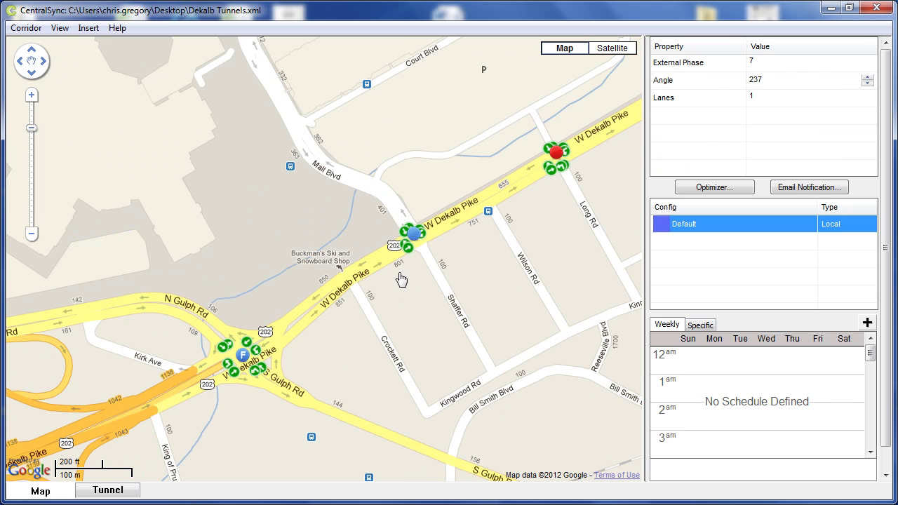
# Add eastbound tunnels from Gulph Rd to Mall Blvd and Mall Blvd to Long Rd
pyautogui.rightClick(239, 377)
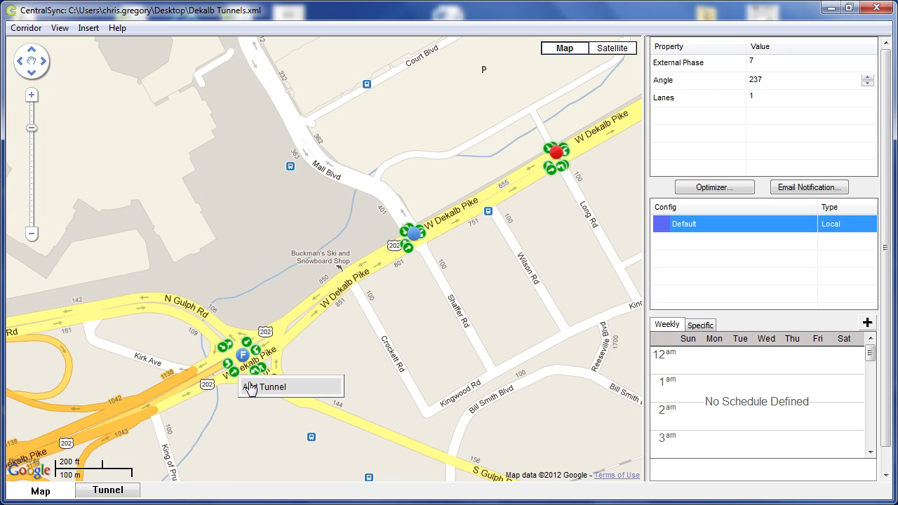
pyautogui.click(264, 387)
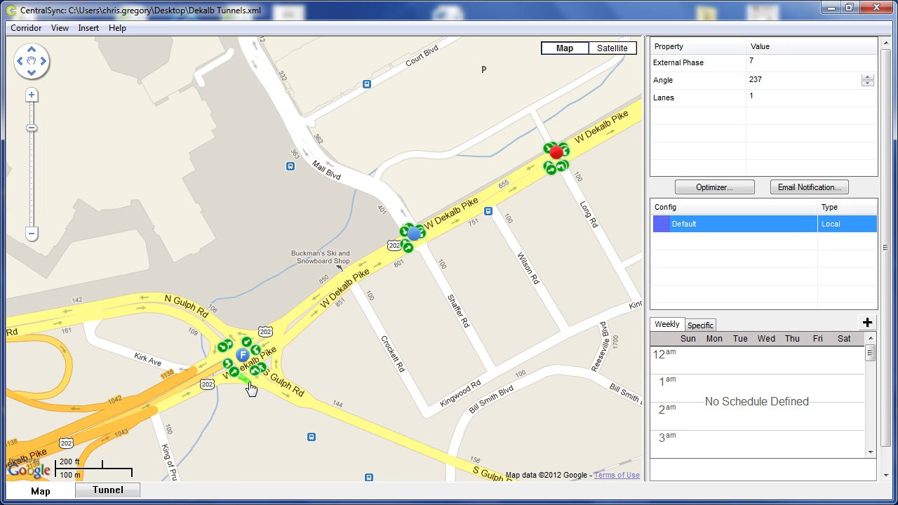
pyautogui.click(411, 251)
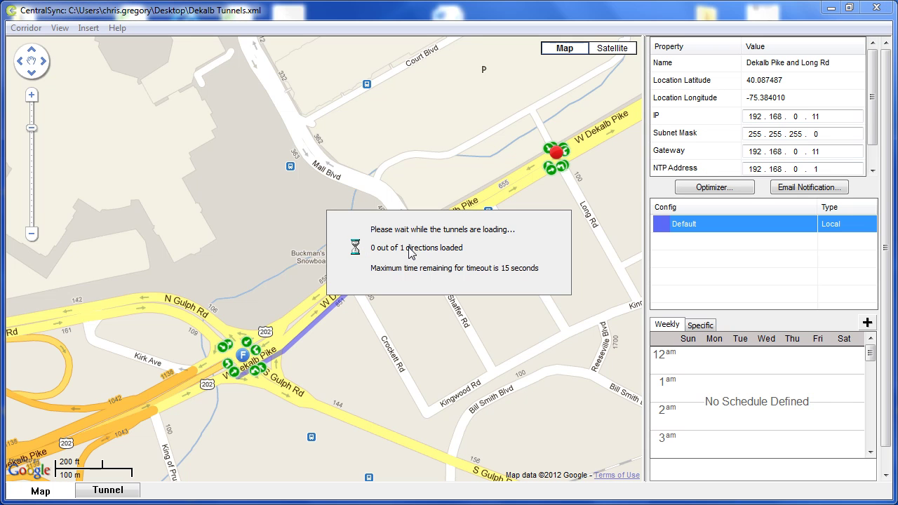
pyautogui.rightClick(409, 251)
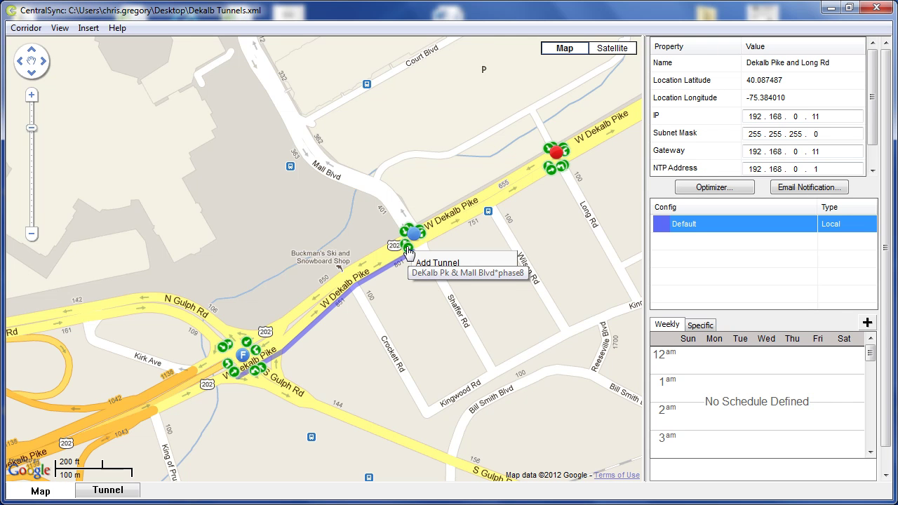
pyautogui.click(435, 264)
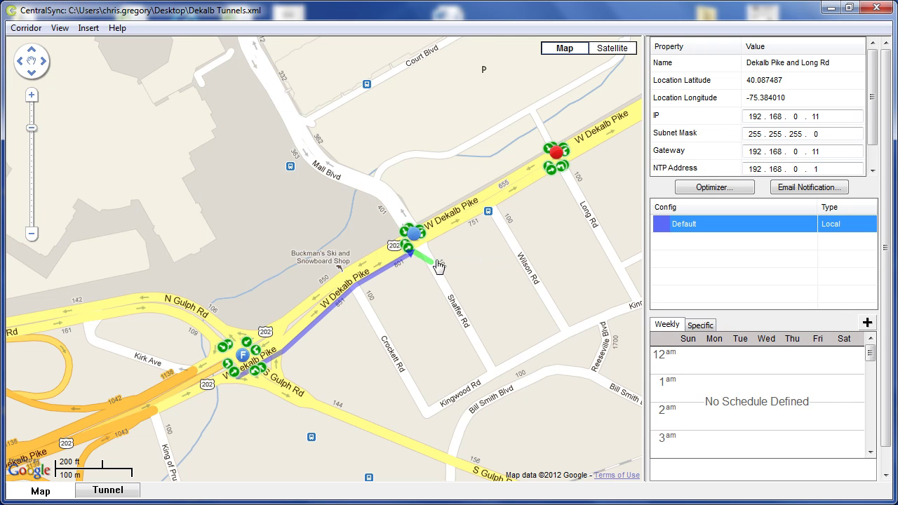
pyautogui.click(552, 174)
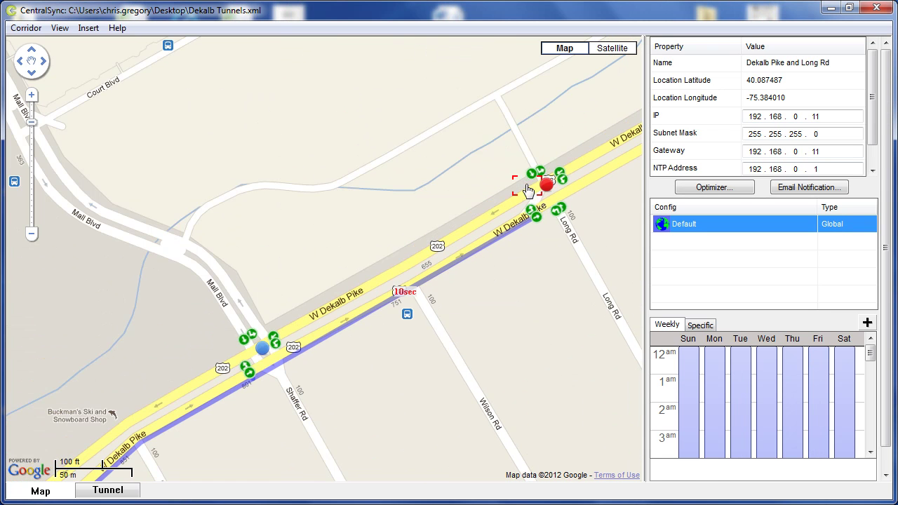
# Add westbound tunnels from Long Rd to Mall Blvd and Mall Blvd to Gulph Rd
pyautogui.rightClick(569, 180)
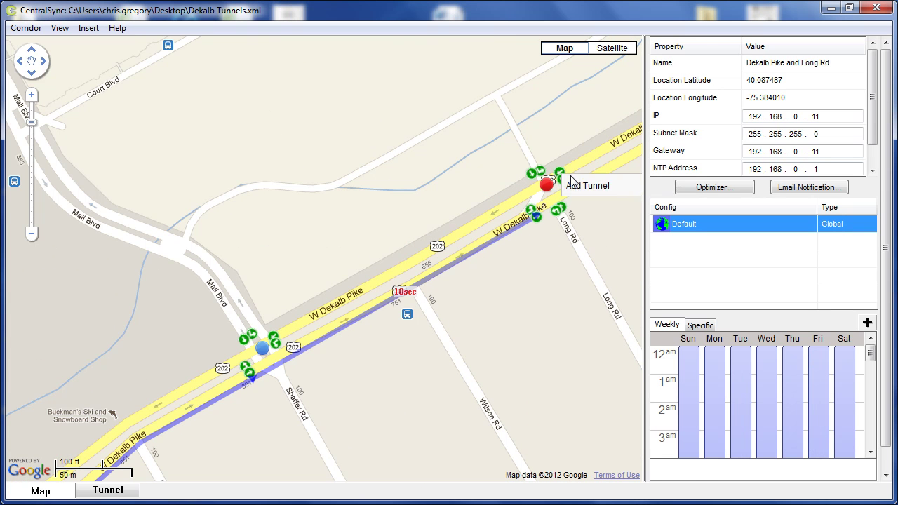
pyautogui.click(577, 187)
pyautogui.click(274, 339)
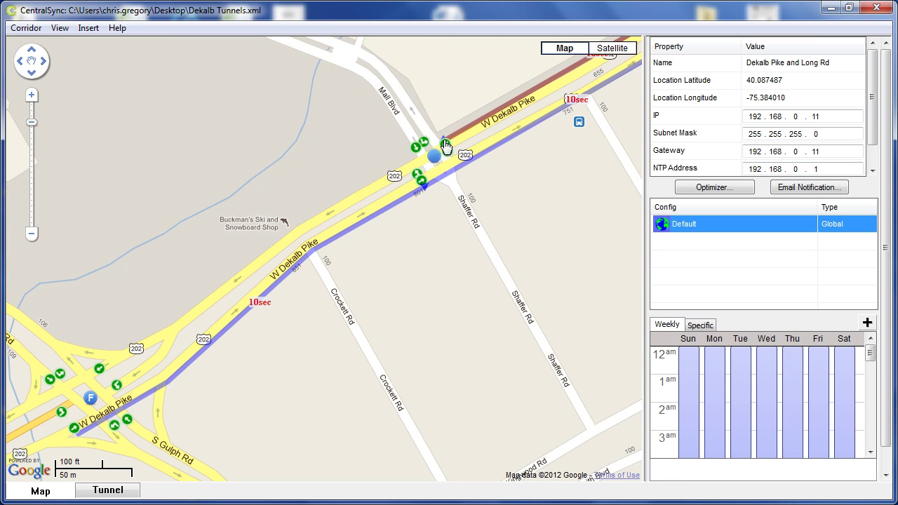
pyautogui.rightClick(446, 151)
pyautogui.click(463, 156)
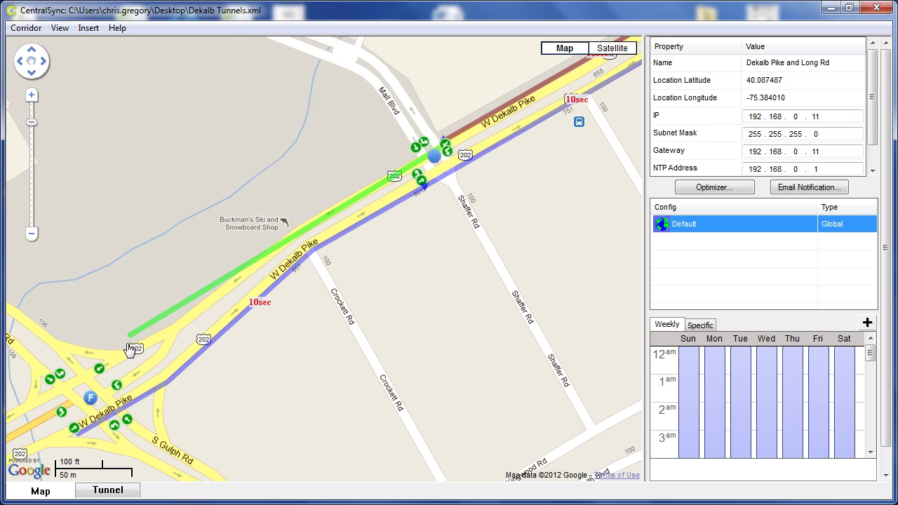
pyautogui.click(100, 370)
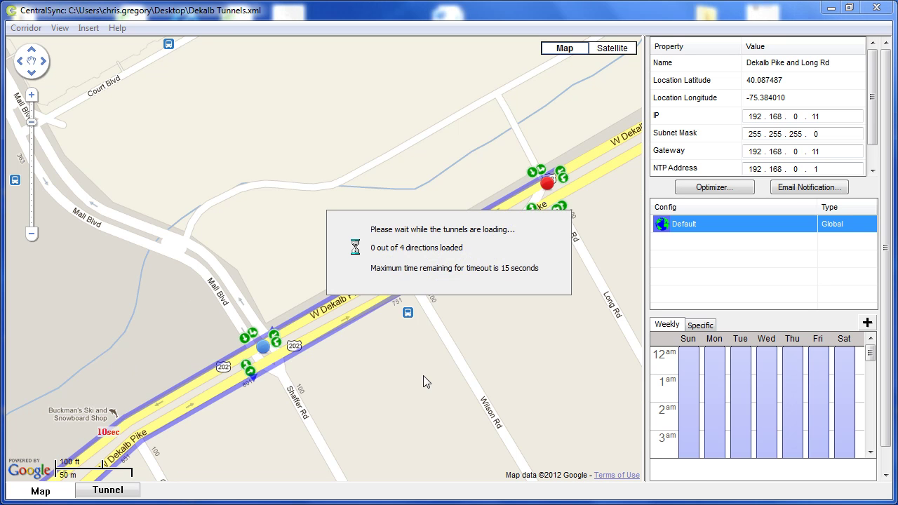
pyautogui.scroll(-1, 396, 318)
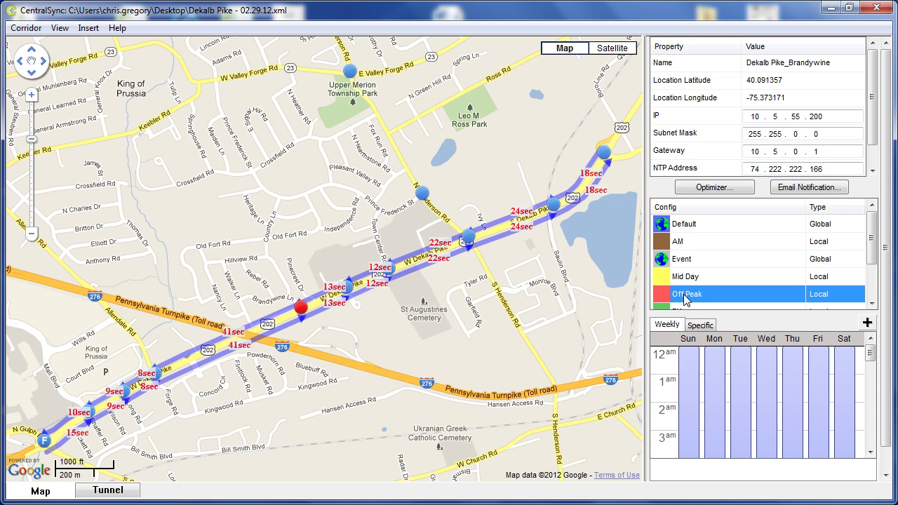
# Permit the East Left/West Left states in the Default optimizer configuration
pyautogui.click(714, 188)
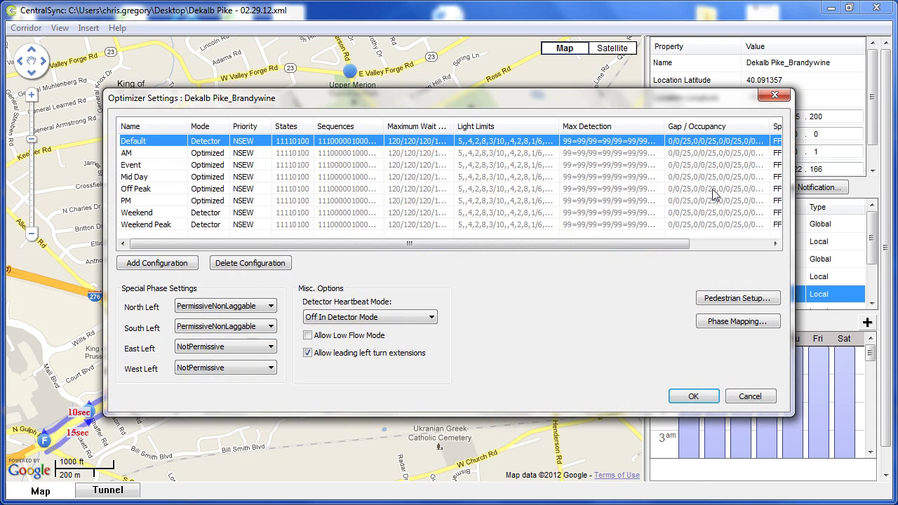
pyautogui.doubleClick(295, 141)
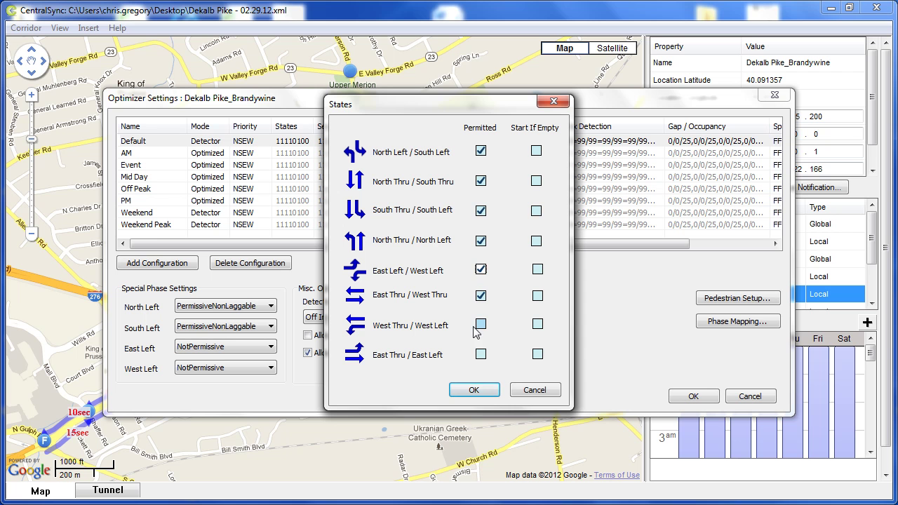
pyautogui.click(475, 391)
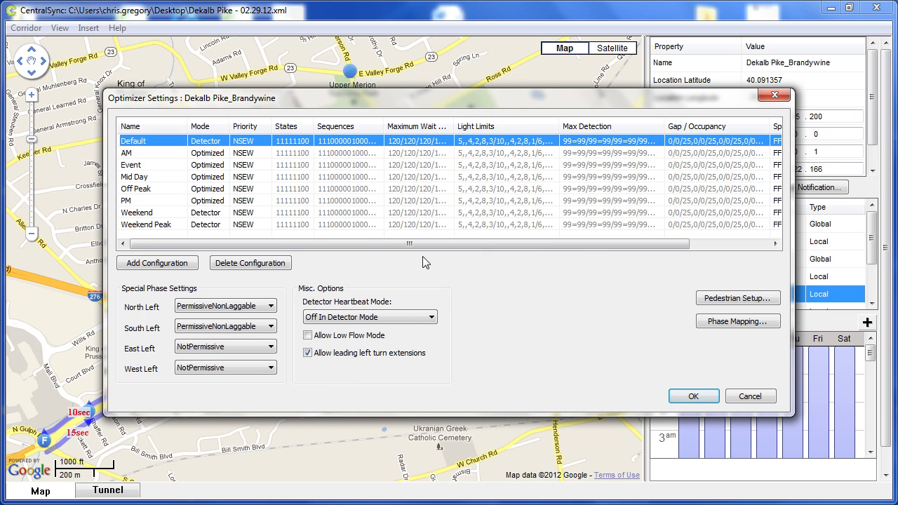
# Allow the East West Lead East Overlap and West Overlap sequences for Default
pyautogui.doubleClick(362, 142)
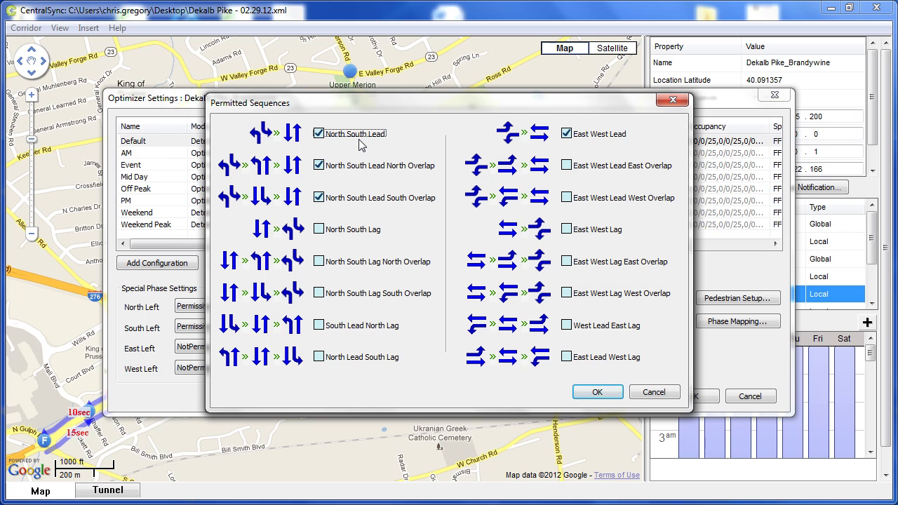
pyautogui.click(568, 169)
pyautogui.click(570, 200)
pyautogui.click(604, 393)
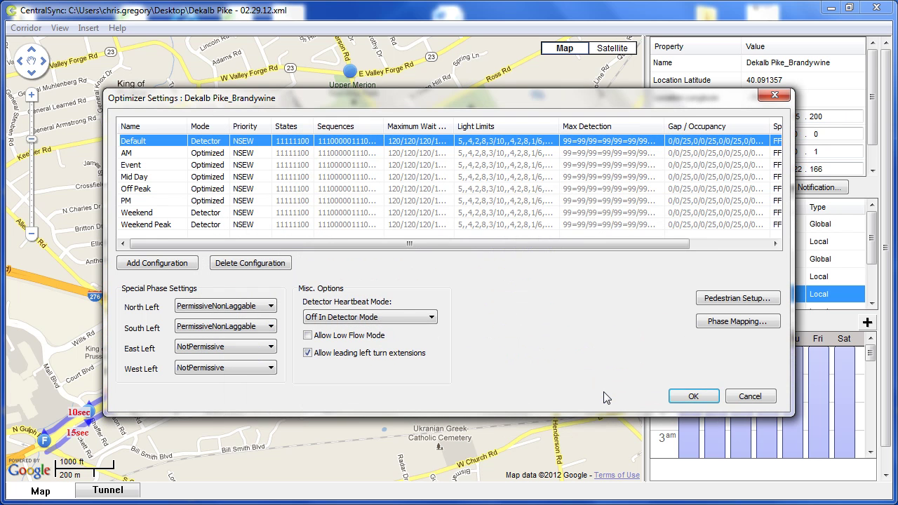
# Set North and South Bound Through minimum green to 5 in Default light limits
pyautogui.doubleClick(520, 144)
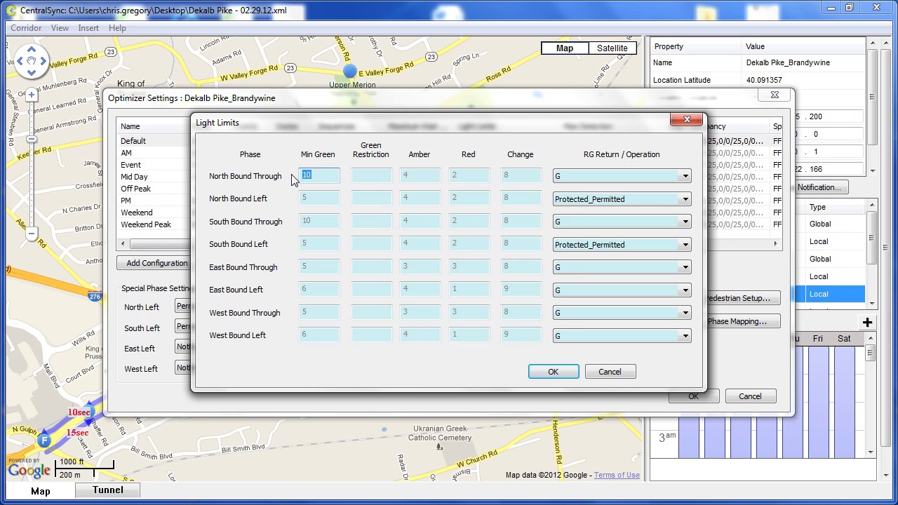
pyautogui.write('5')
pyautogui.click(322, 220)
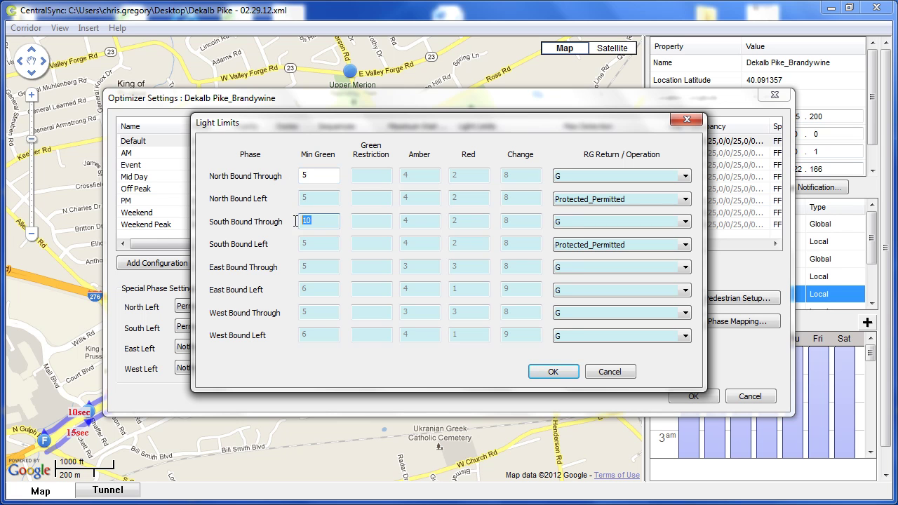
pyautogui.write('5')
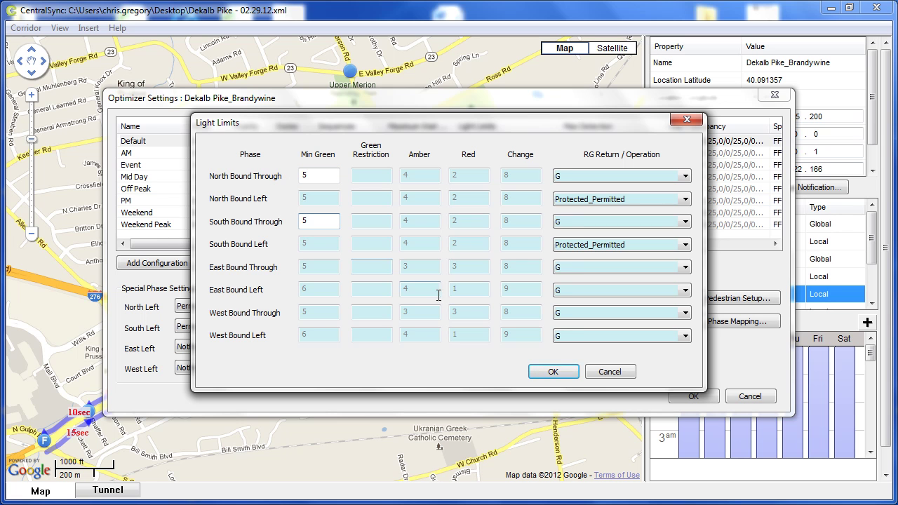
# Add Ped Phase 4 with 7 s WALK, 20 s flashing DON'T WALK, concurrent with NT
pyautogui.click(550, 372)
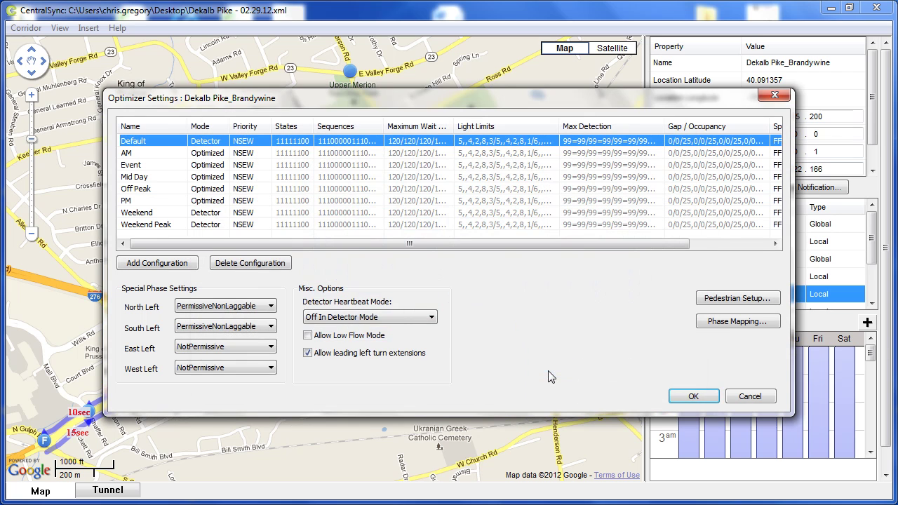
pyautogui.click(714, 301)
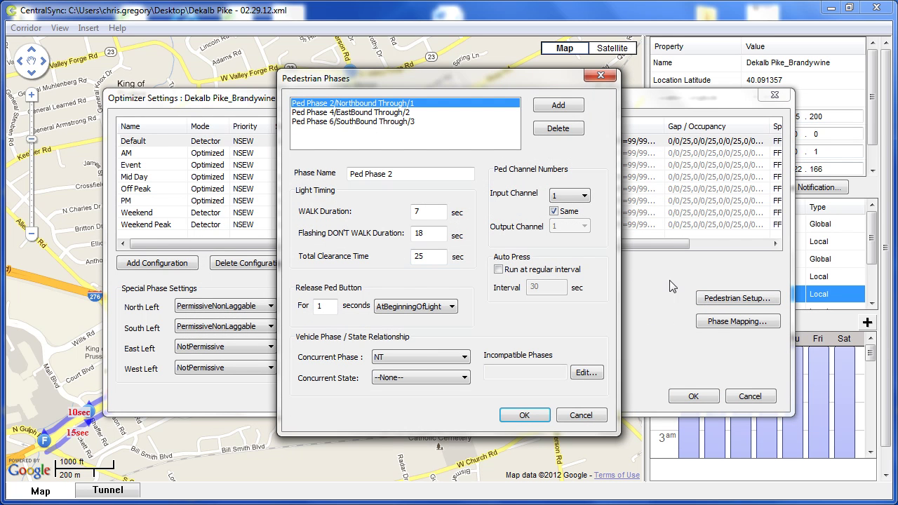
pyautogui.click(555, 106)
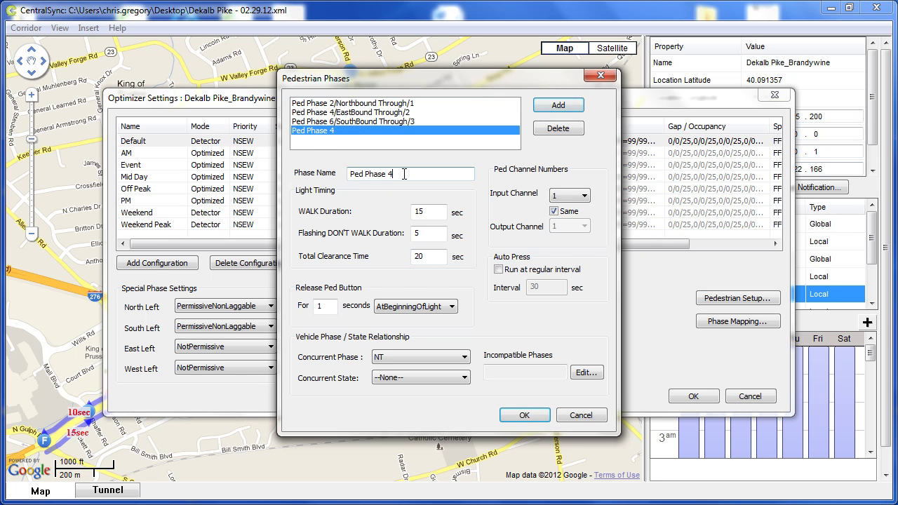
pyautogui.doubleClick(421, 212)
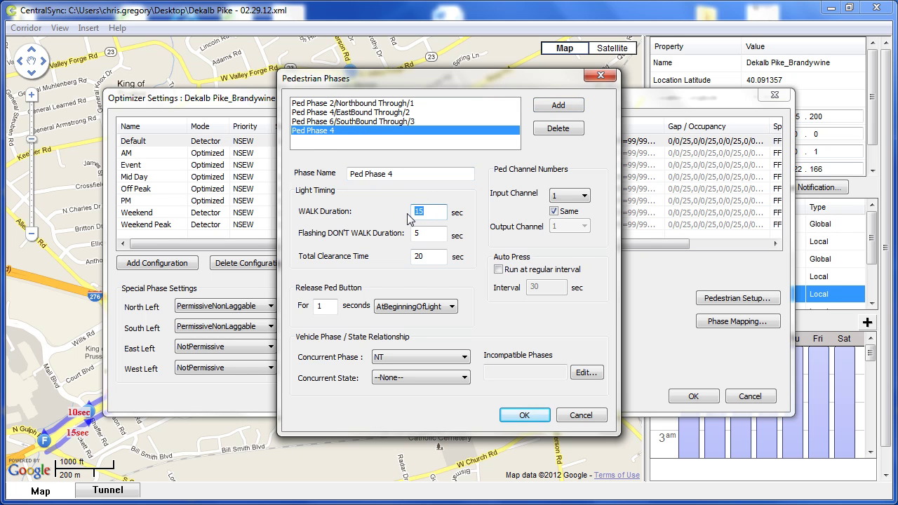
pyautogui.write('7')
pyautogui.doubleClick(423, 233)
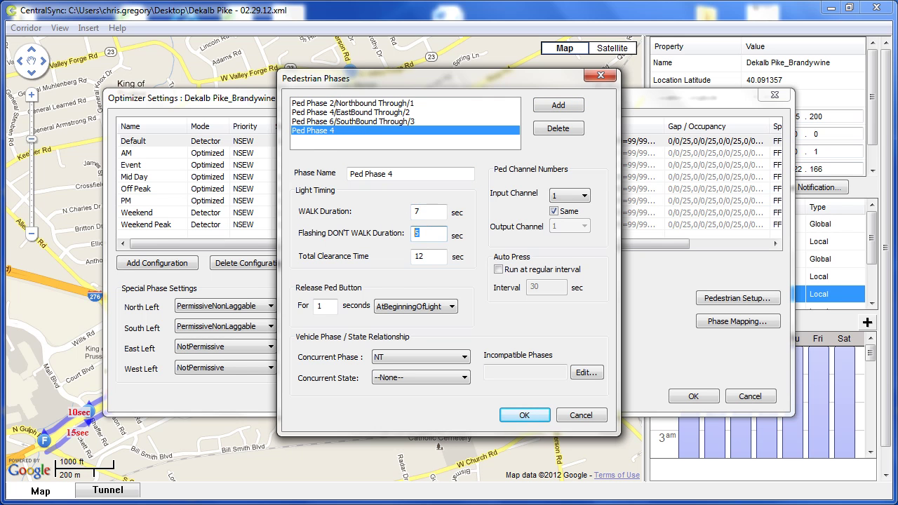
pyautogui.write('20')
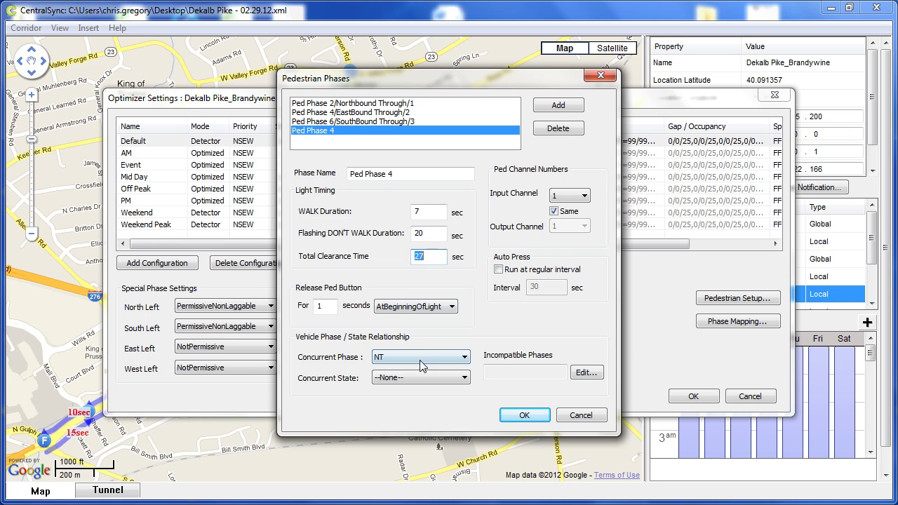
pyautogui.click(418, 357)
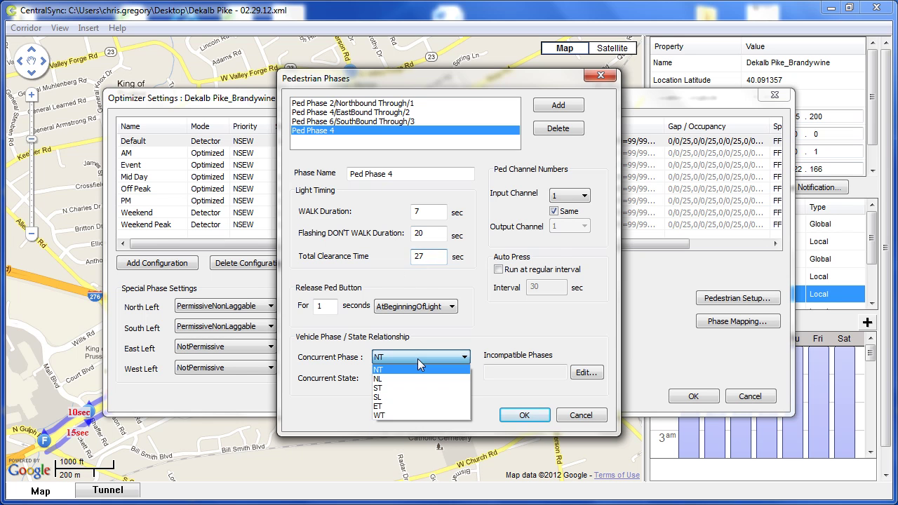
pyautogui.click(383, 369)
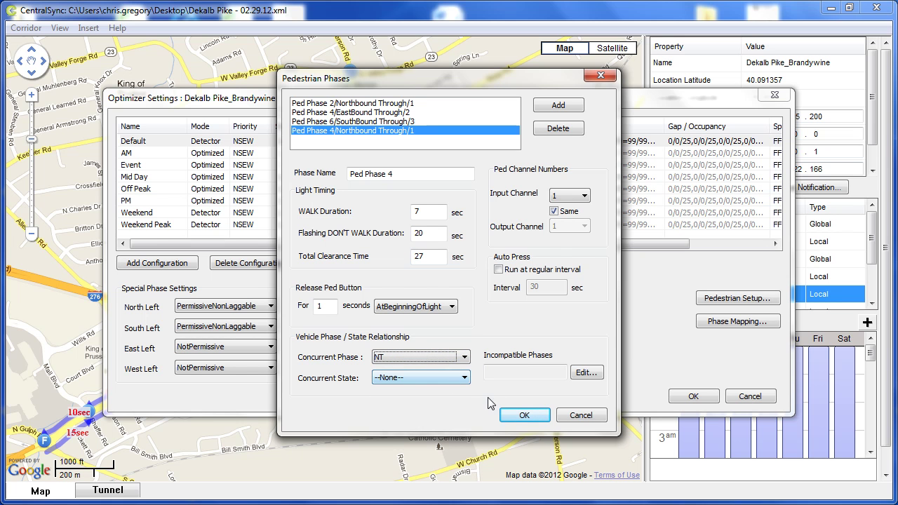
pyautogui.click(520, 416)
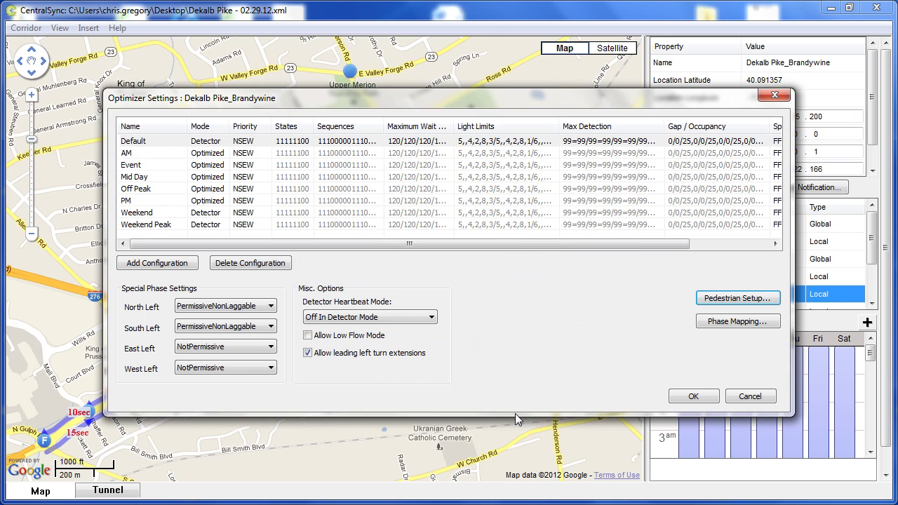
# In the tunnel diagram, set the Brandywine segment's local duration to 33
pyautogui.click(687, 395)
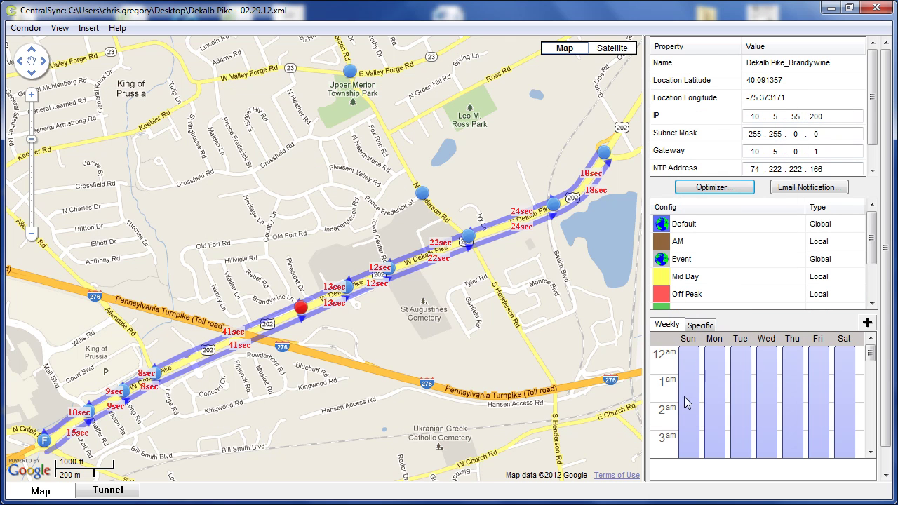
pyautogui.click(107, 492)
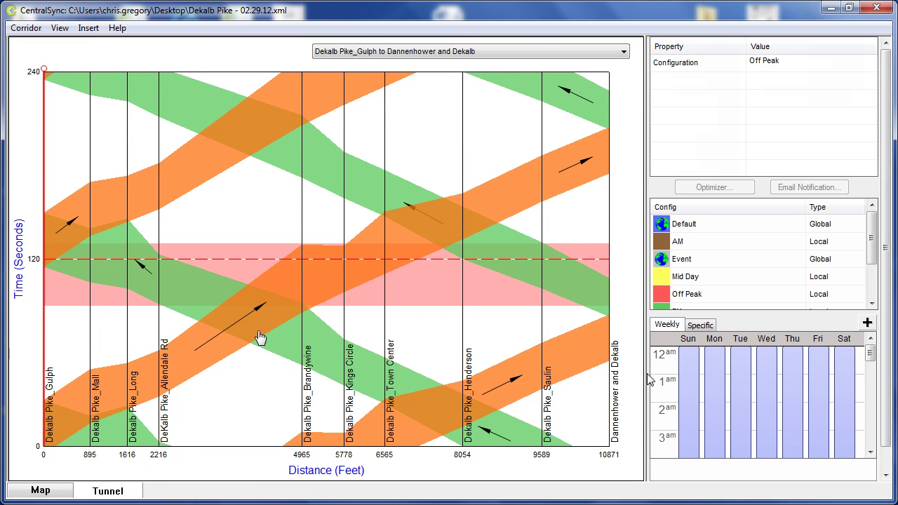
pyautogui.click(301, 295)
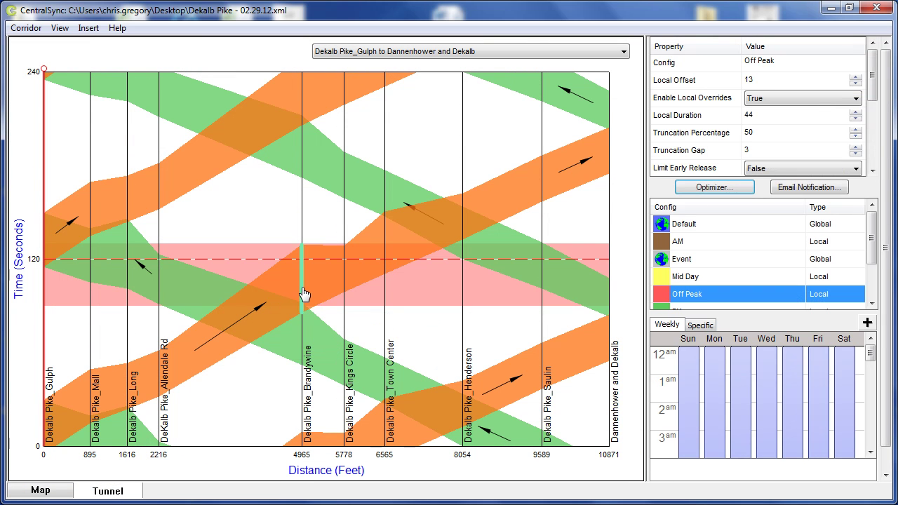
pyautogui.click(778, 119)
pyautogui.press('BackSpace')
pyautogui.write('1')
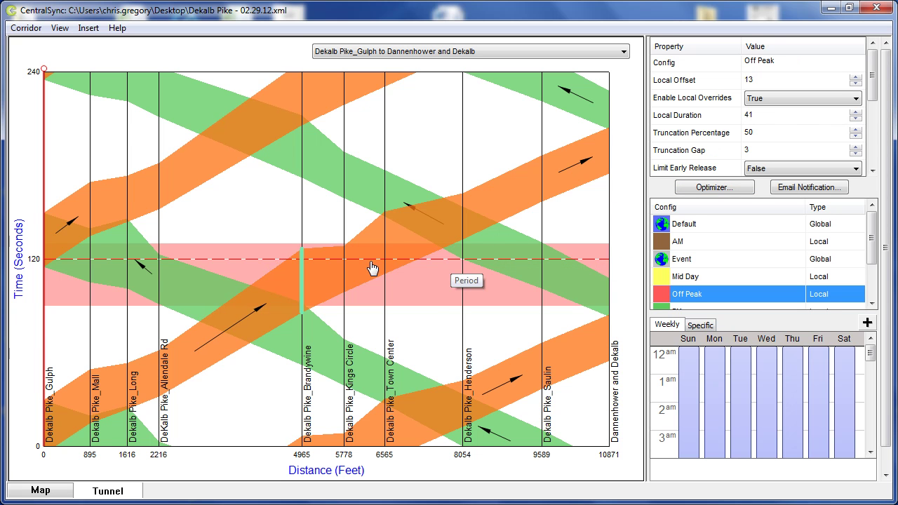
pyautogui.press('Down')
pyautogui.press('Down')
pyautogui.press('Down')
pyautogui.press('Down')
pyautogui.press('Down')
pyautogui.press('Down')
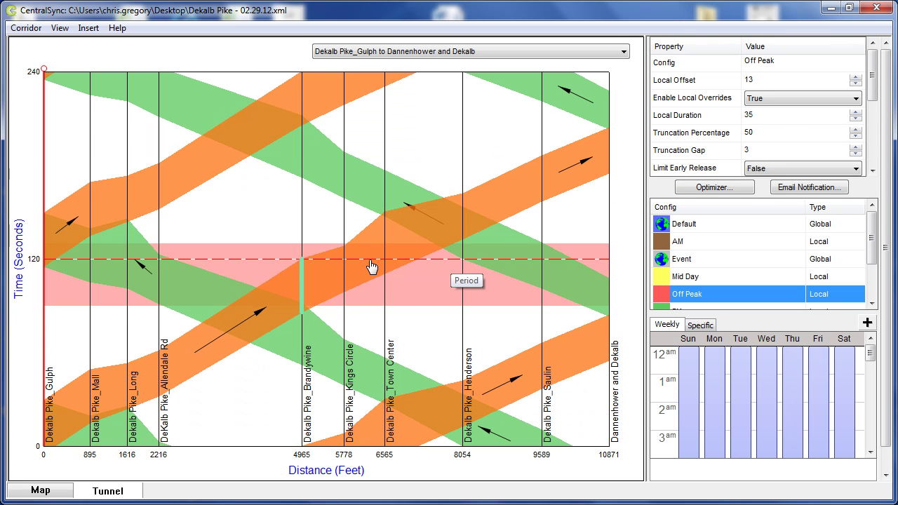
pyautogui.press('Down')
pyautogui.press('Down')
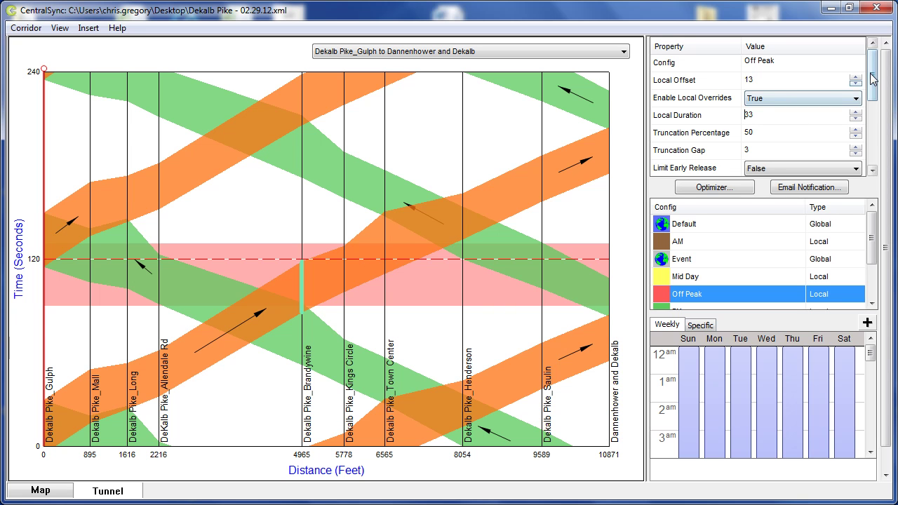
pyautogui.moveTo(874, 76); pyautogui.dragTo(875, 101)
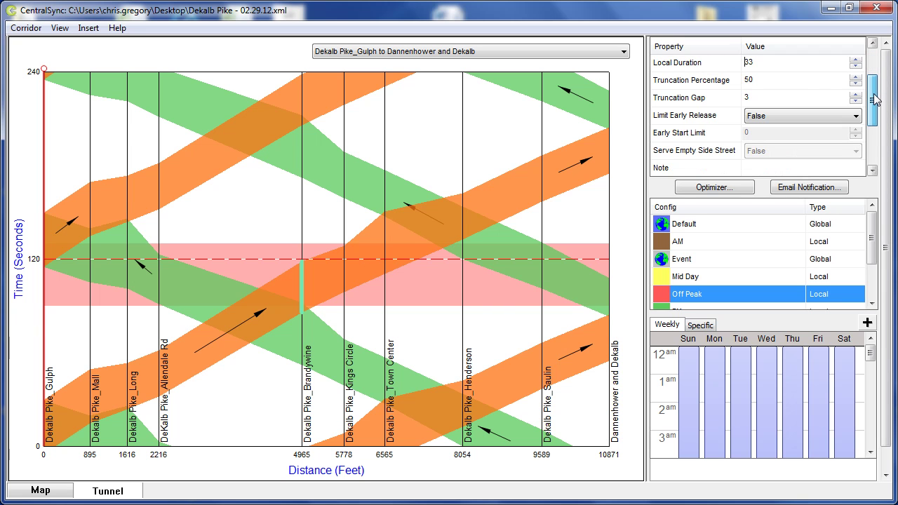
# Set the Brandywine segment's truncation percentage to 25 and truncation gap to 4
pyautogui.click(762, 79)
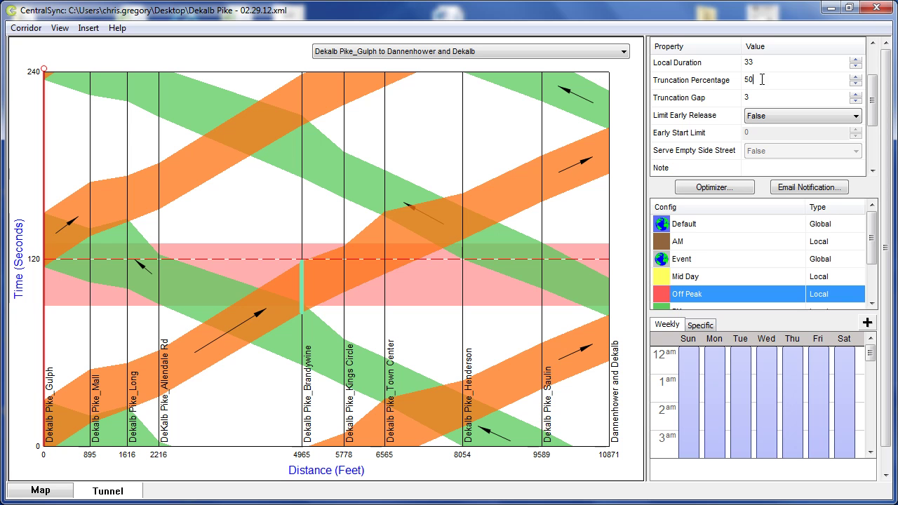
pyautogui.press('BackSpace')
pyautogui.press('BackSpace')
pyautogui.write('45')
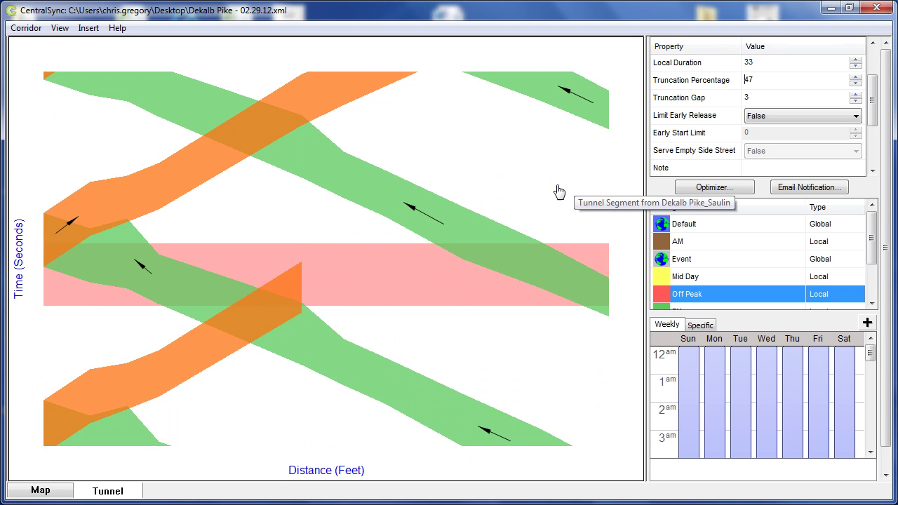
pyautogui.press('Down')
pyautogui.press('Down')
pyautogui.press('Down')
pyautogui.press('Down')
pyautogui.press('Down')
pyautogui.press('Down')
pyautogui.press('Down')
pyautogui.press('Down')
pyautogui.press('Down')
pyautogui.press('Down')
pyautogui.press('Down')
pyautogui.press('Down')
pyautogui.press('Down')
pyautogui.press('Down')
pyautogui.press('Down')
pyautogui.press('Down')
pyautogui.press('Down')
pyautogui.press('Down')
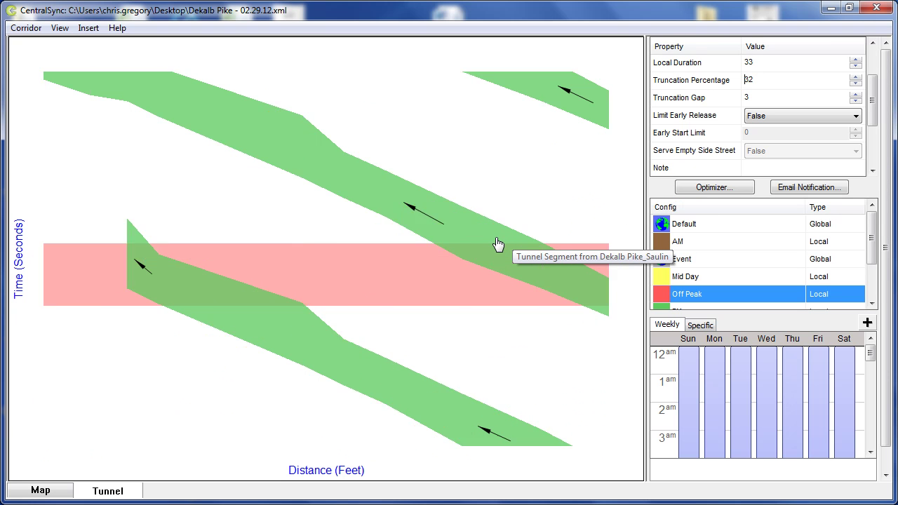
pyautogui.press('Down')
pyautogui.press('Down')
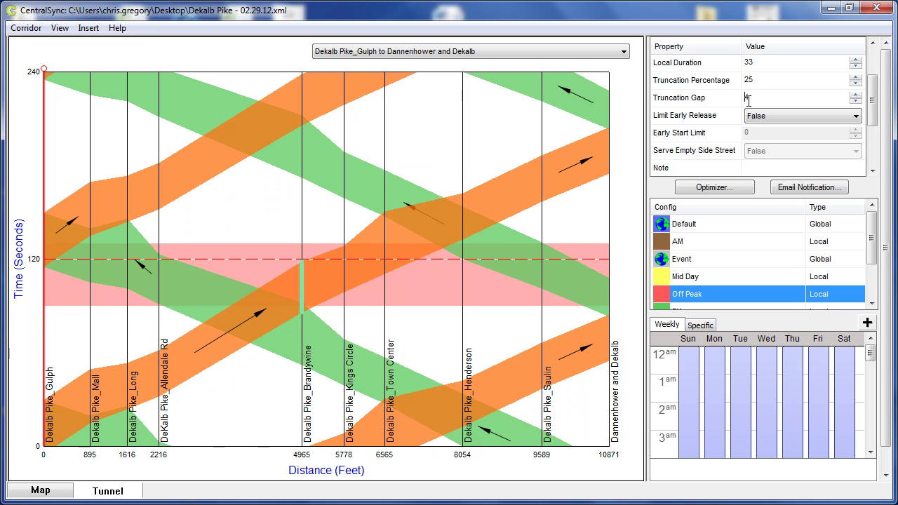
pyautogui.press('Up')
# Raise the 120-second cycle period's Max Period from 130 to 140
pyautogui.click(441, 261)
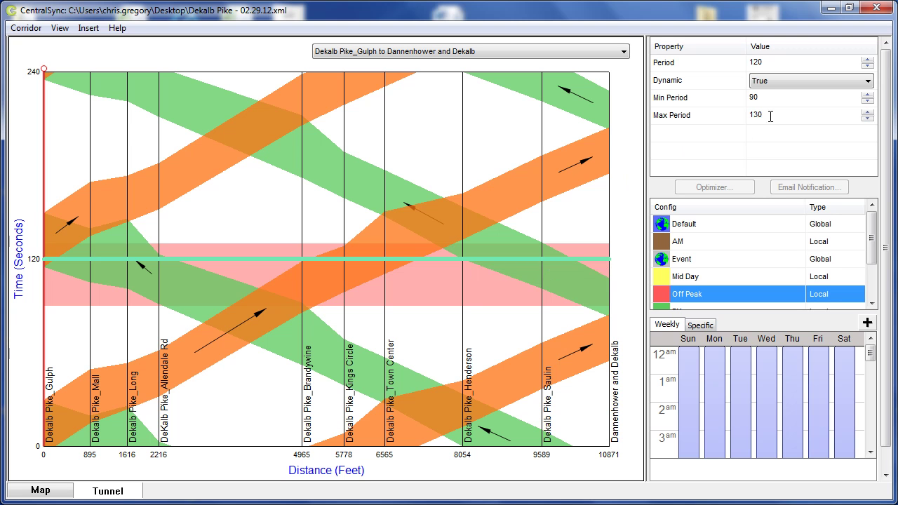
pyautogui.moveTo(755, 114); pyautogui.dragTo(742, 114)
pyautogui.write('140')
pyautogui.press('Return')
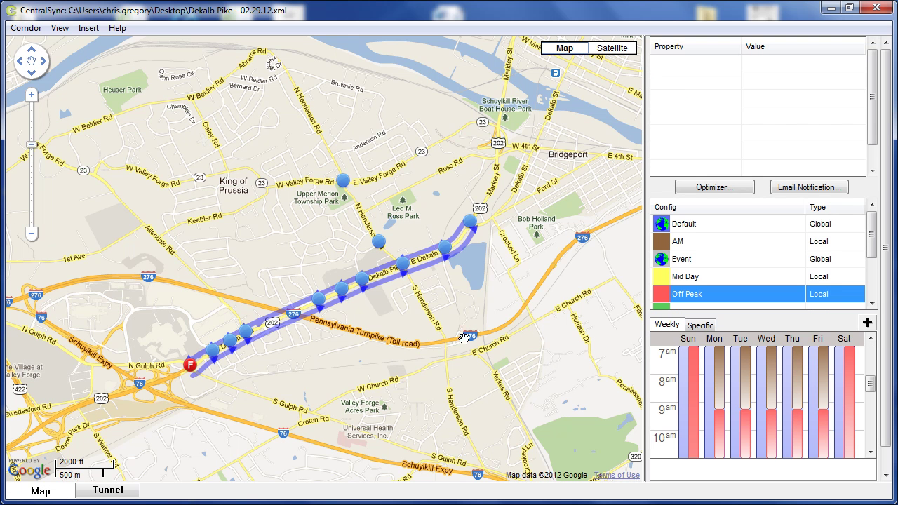
# Display the Event configuration's route and pan the map along W Dekalb Pike
pyautogui.click(684, 259)
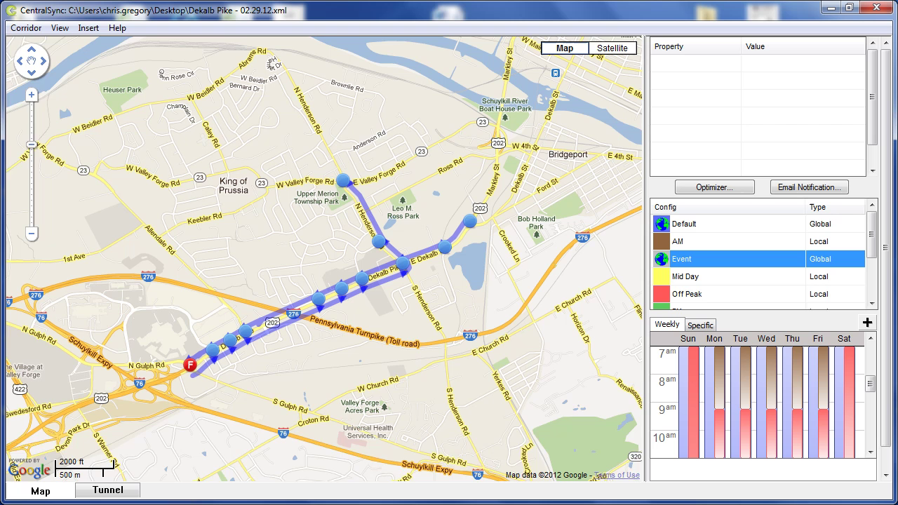
pyautogui.scroll(1, 401, 317)
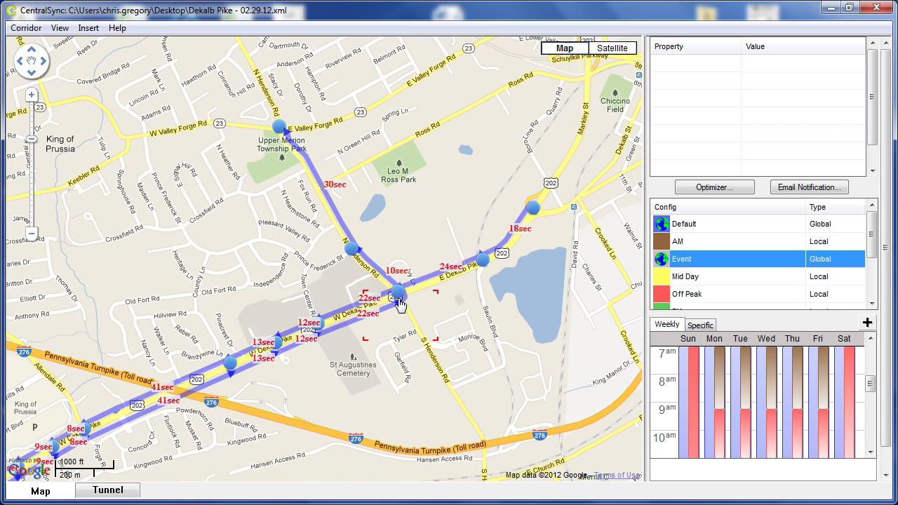
pyautogui.scroll(1, 399, 303)
pyautogui.moveTo(439, 318); pyautogui.dragTo(487, 409)
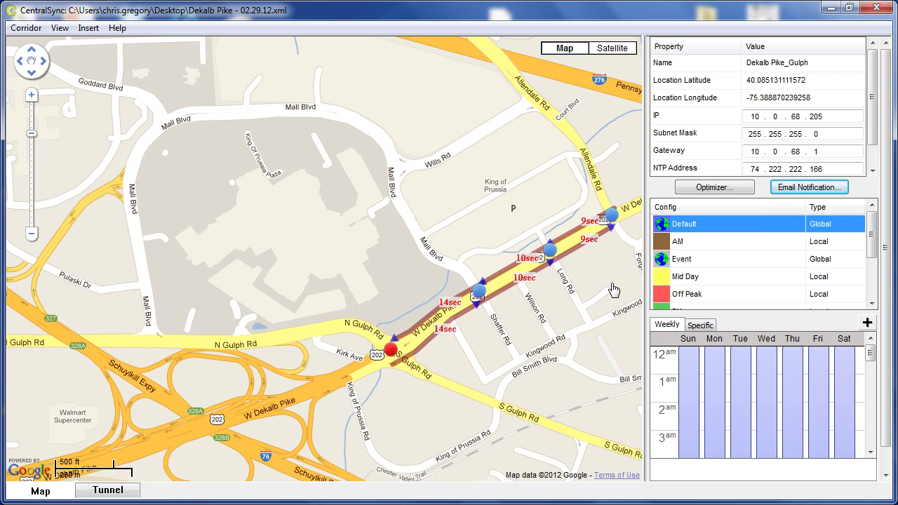
# Add a new email alarm subscriber and enter the subscriber's name and e-mail address
pyautogui.click(796, 190)
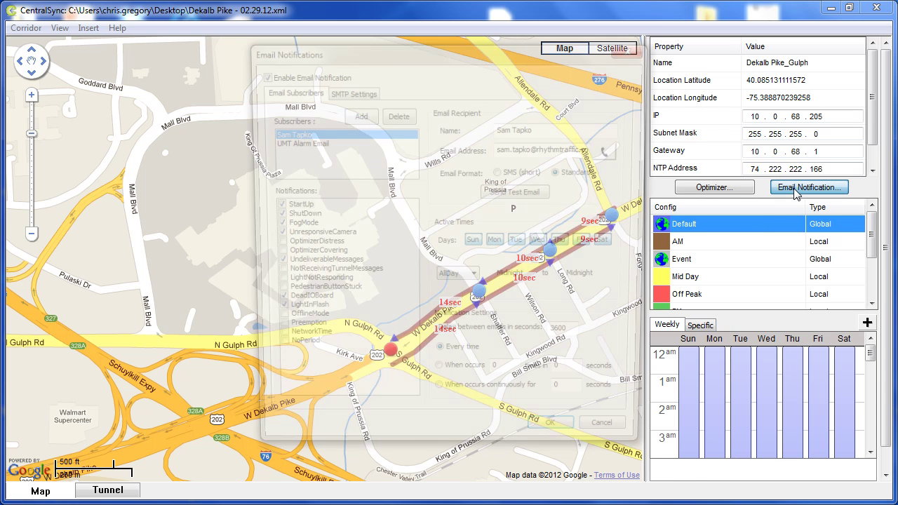
pyautogui.click(355, 114)
pyautogui.moveTo(551, 128); pyautogui.dragTo(477, 128)
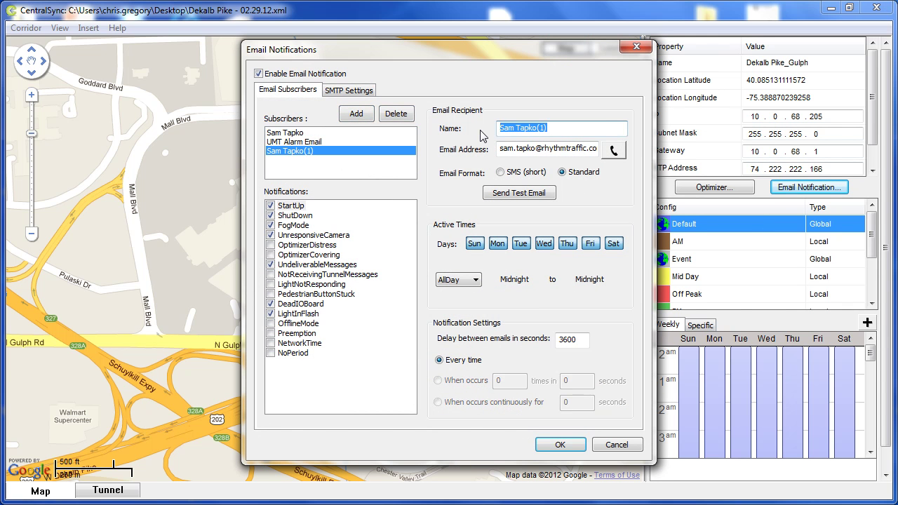
pyautogui.write('John SM')
pyautogui.press('BackSpace')
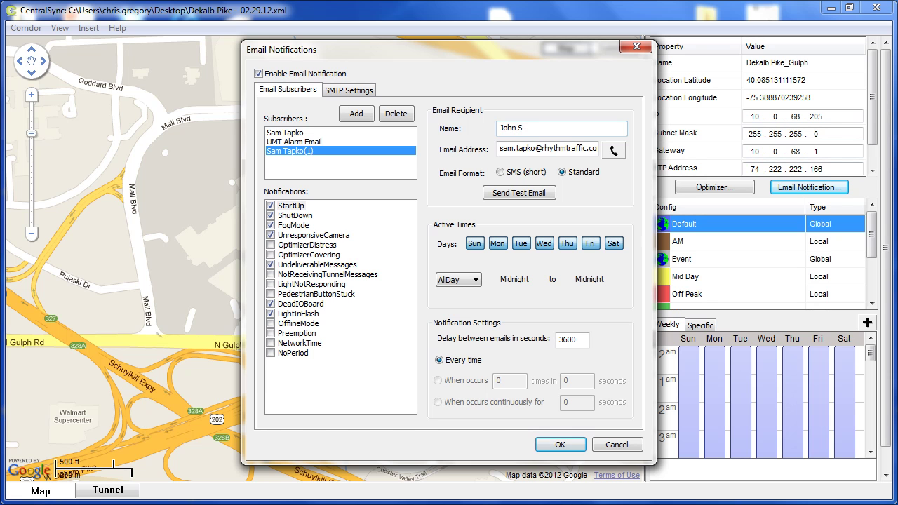
pyautogui.write('mith')
pyautogui.doubleClick(510, 144)
pyautogui.write('jsmi')
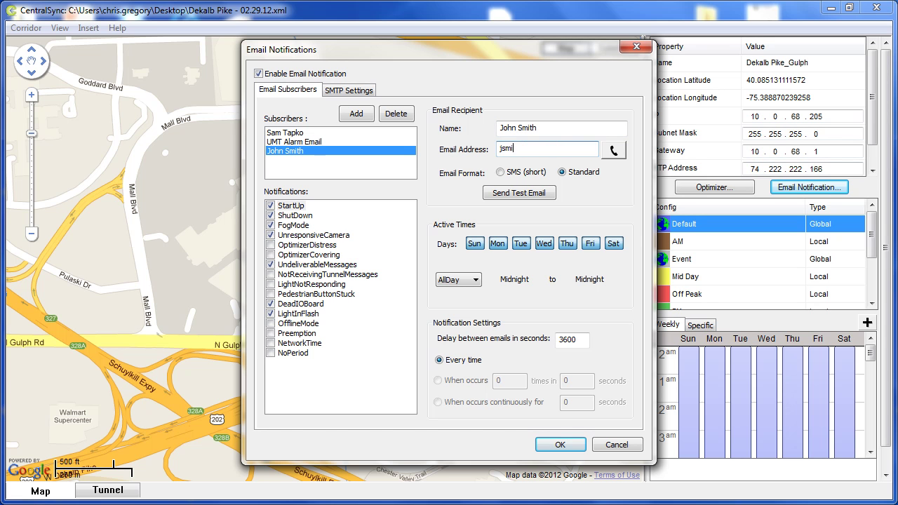
pyautogui.write('th@email.com')
# Enable OptimizerCovering, LightNotResponding and NetworkTime alerts, and turn off Sunday, Tuesday and Saturday
pyautogui.click(271, 254)
pyautogui.click(270, 284)
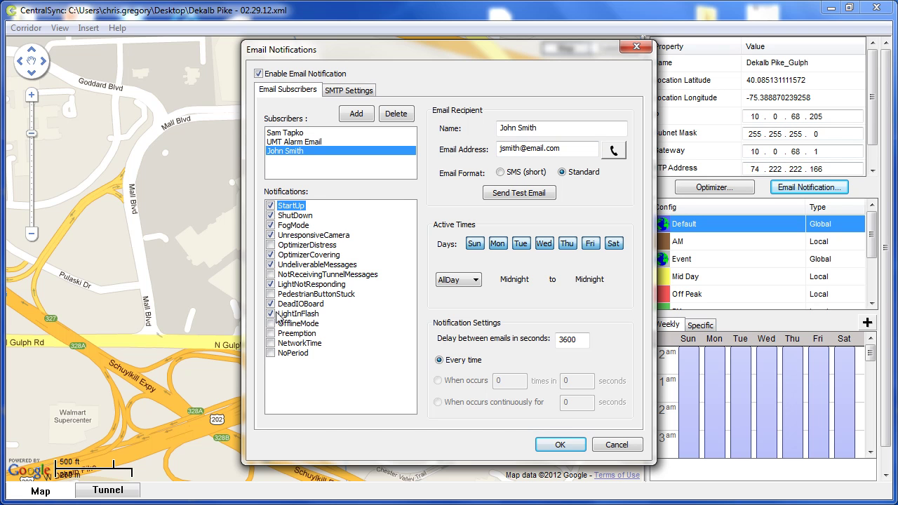
pyautogui.click(272, 344)
pyautogui.click(475, 246)
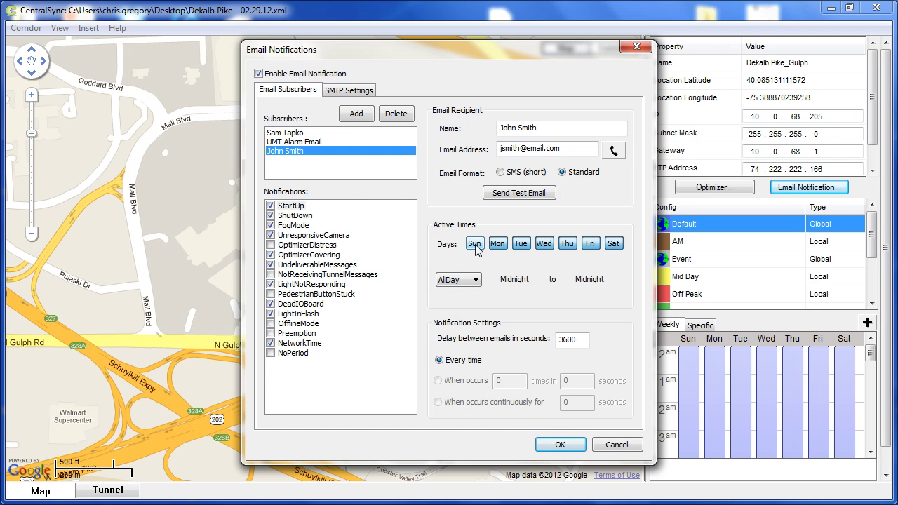
pyautogui.click(521, 243)
pyautogui.click(614, 244)
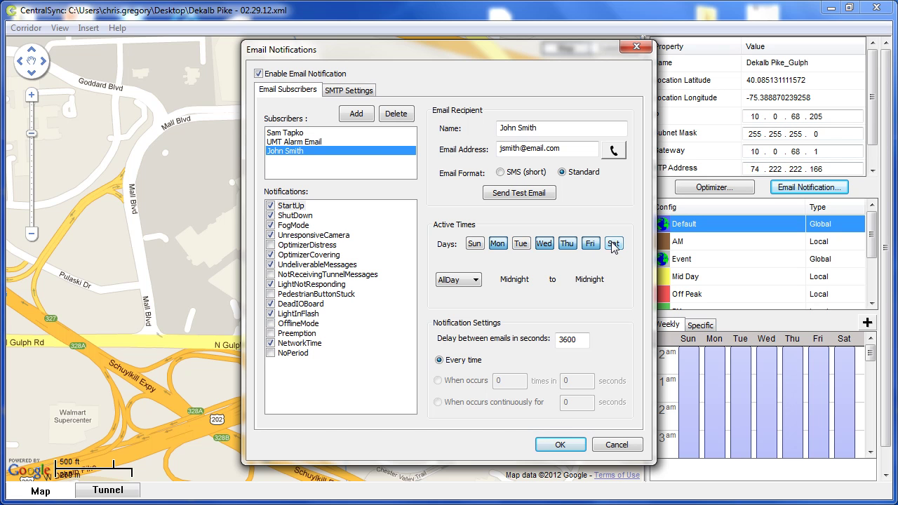
# Keep the subscriber's alerts active all day and save the subscriber
pyautogui.click(476, 281)
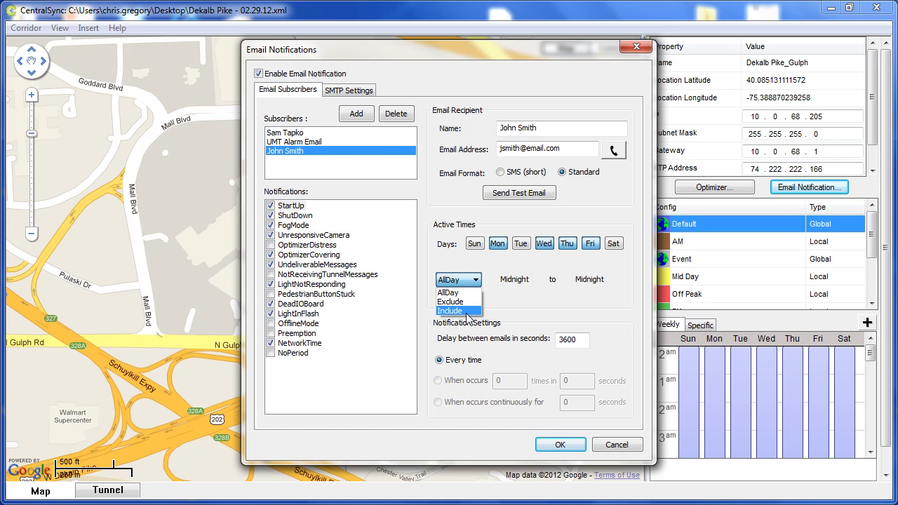
pyautogui.click(558, 448)
pyautogui.click(559, 444)
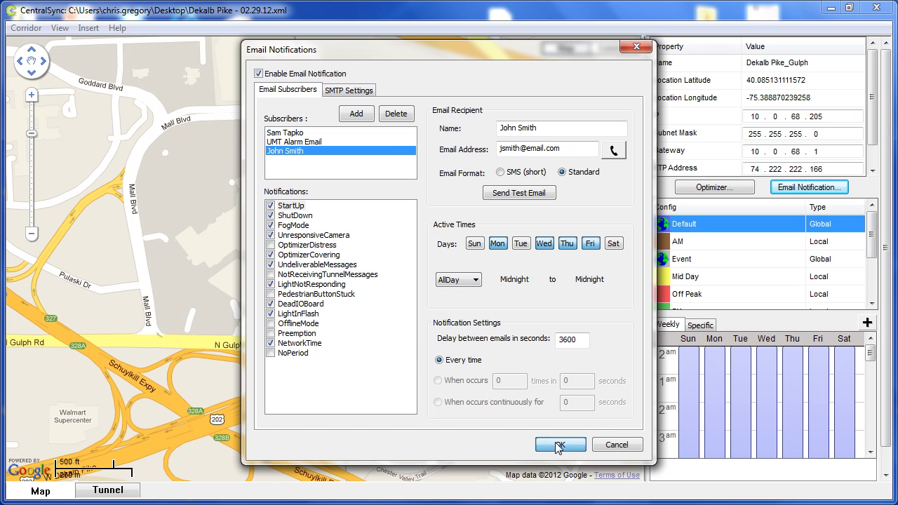